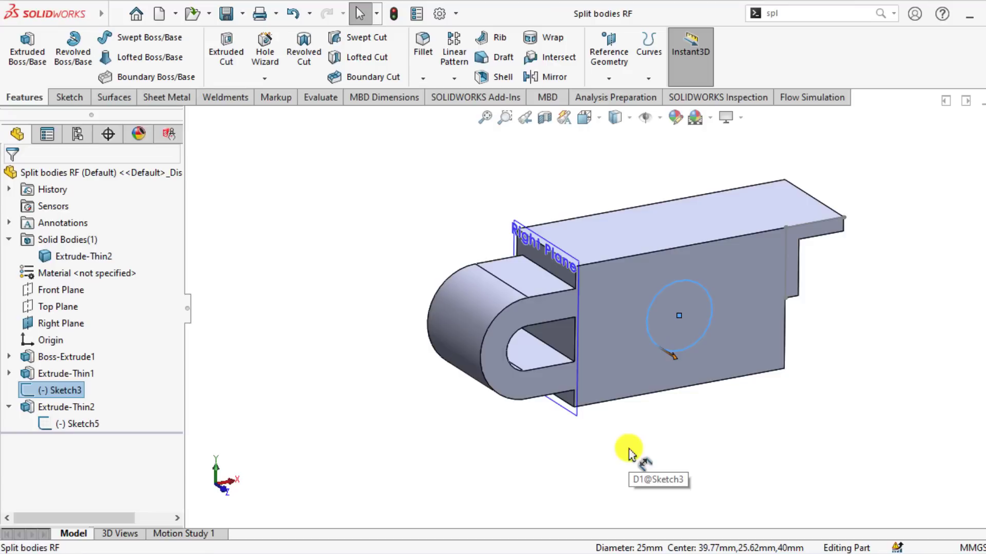
click(626, 451)
middle_drag(627, 451, 720, 398)
key(Return)
click(744, 354)
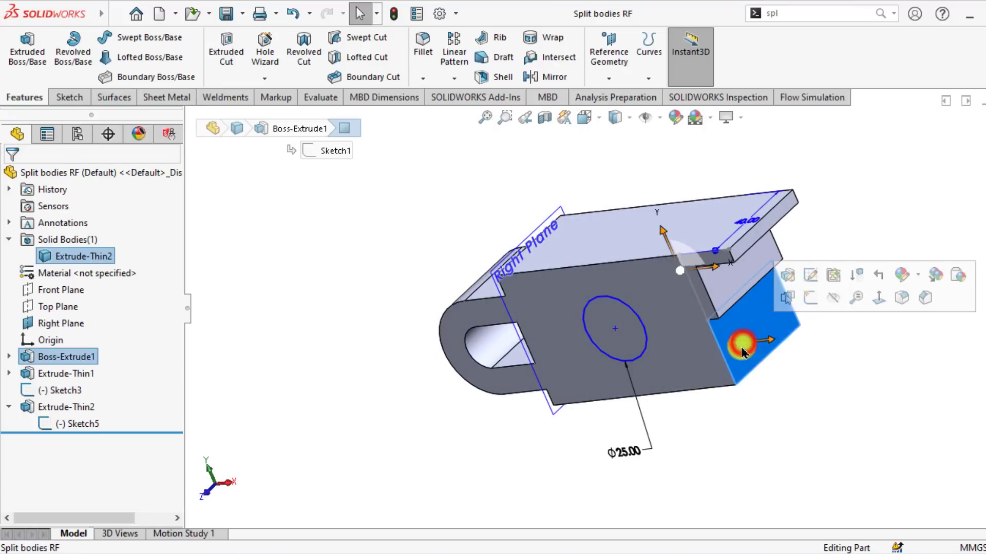
click(397, 434)
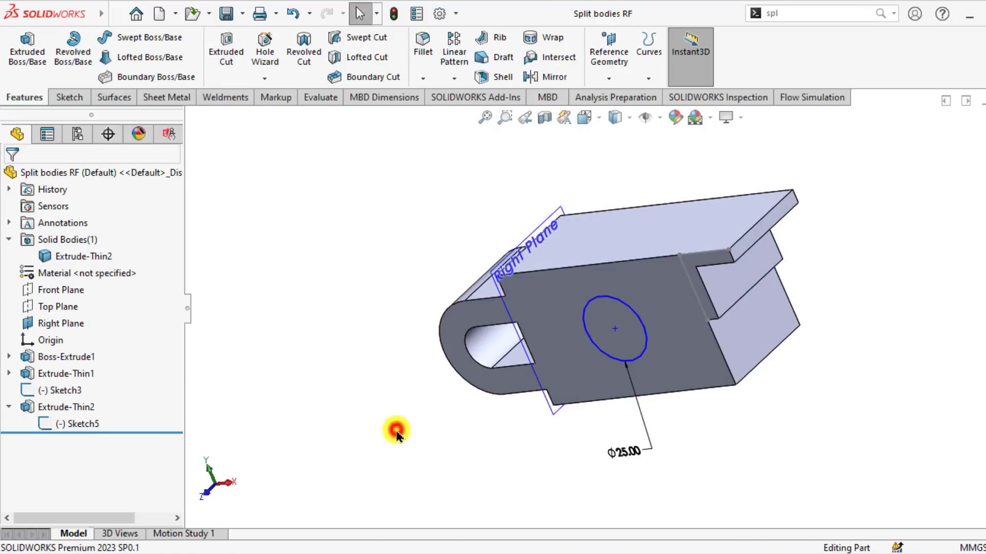
middle_drag(394, 432, 506, 358)
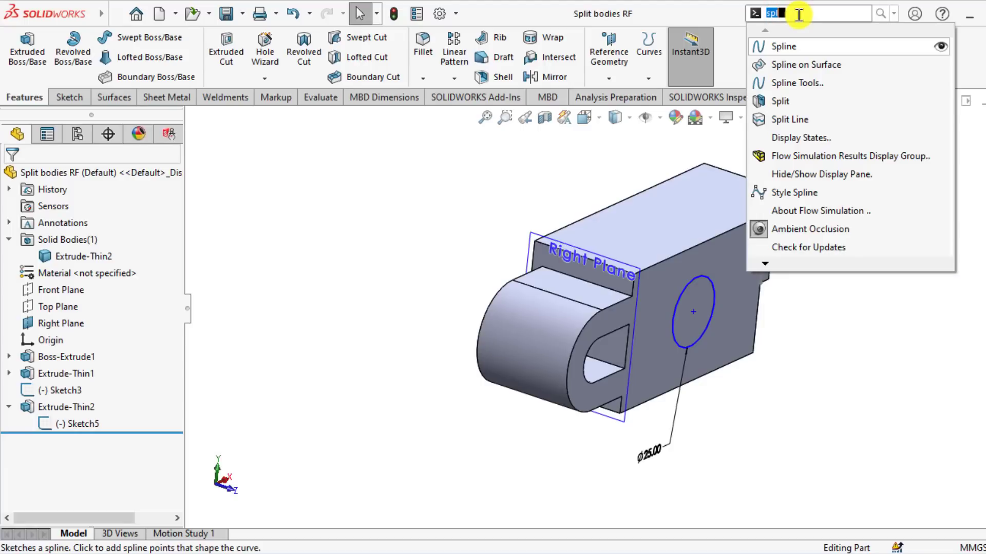
Start a Split of the part using the Right Plane as the trim tool and compute the cut bodies
click(783, 101)
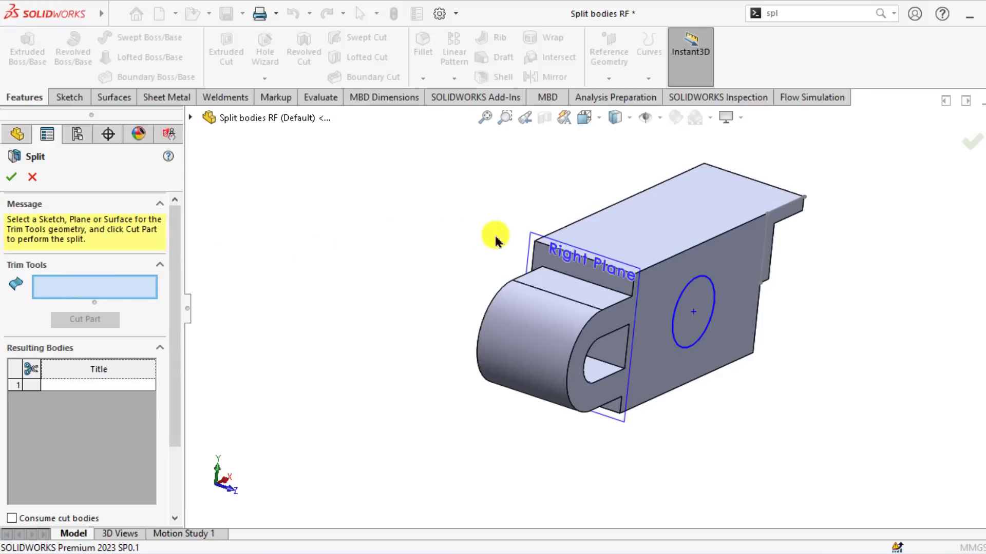
click(524, 249)
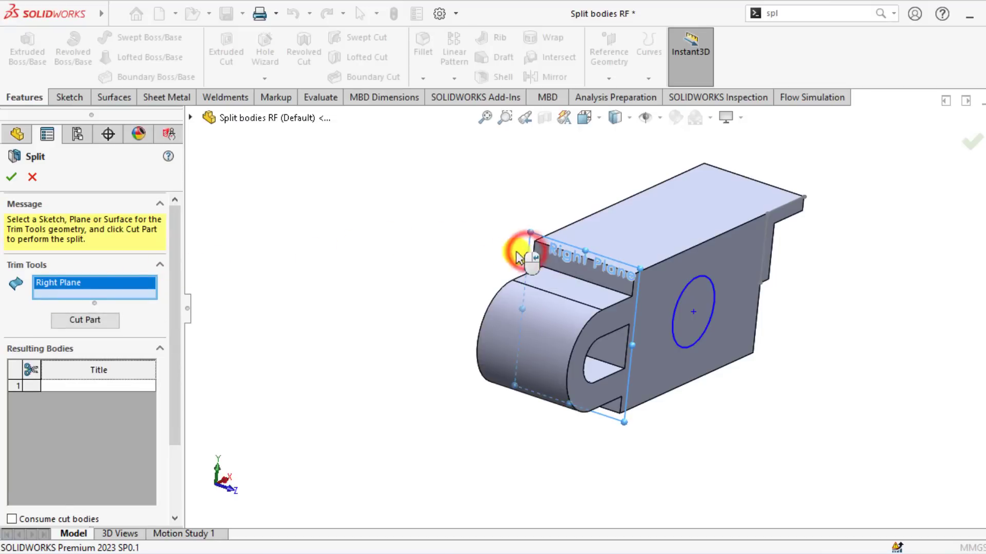
click(85, 320)
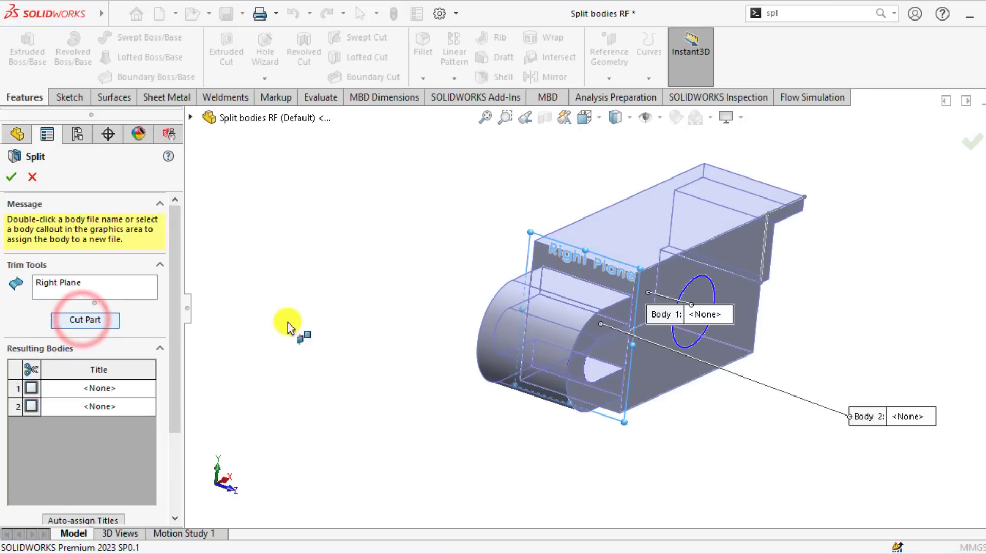
middle_drag(440, 302, 318, 324)
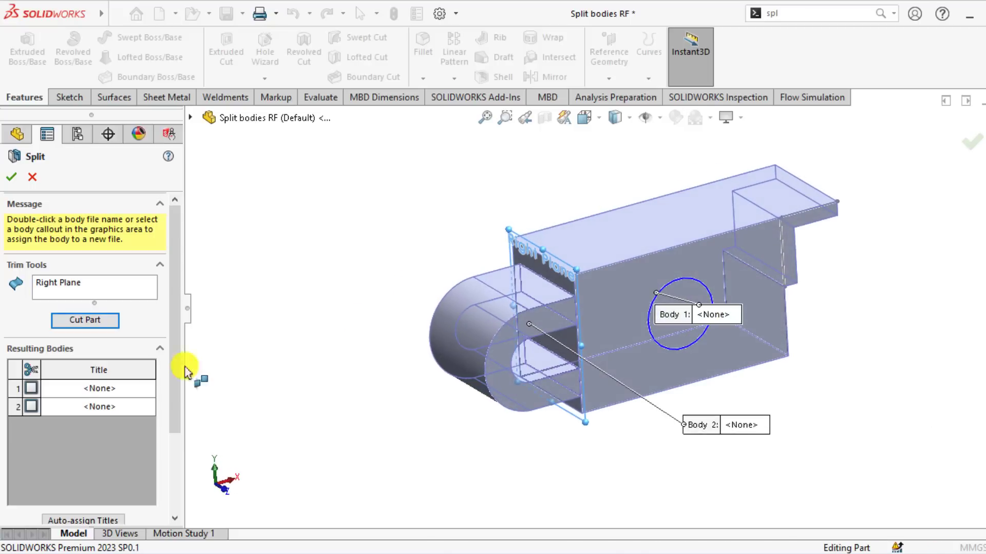
Assign the block and the U-shaped piece to new split part files named Body1 and Body2
double_click(73, 389)
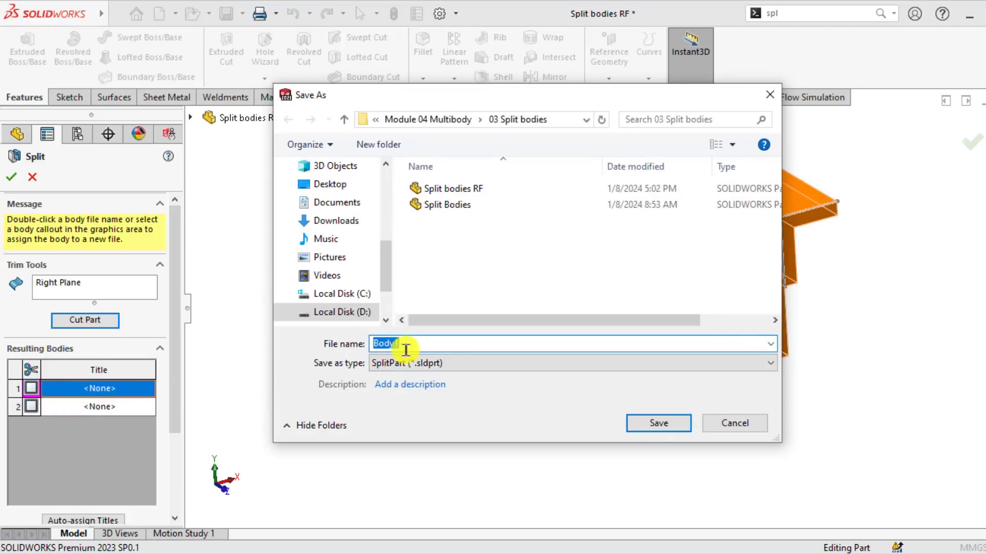
click(641, 423)
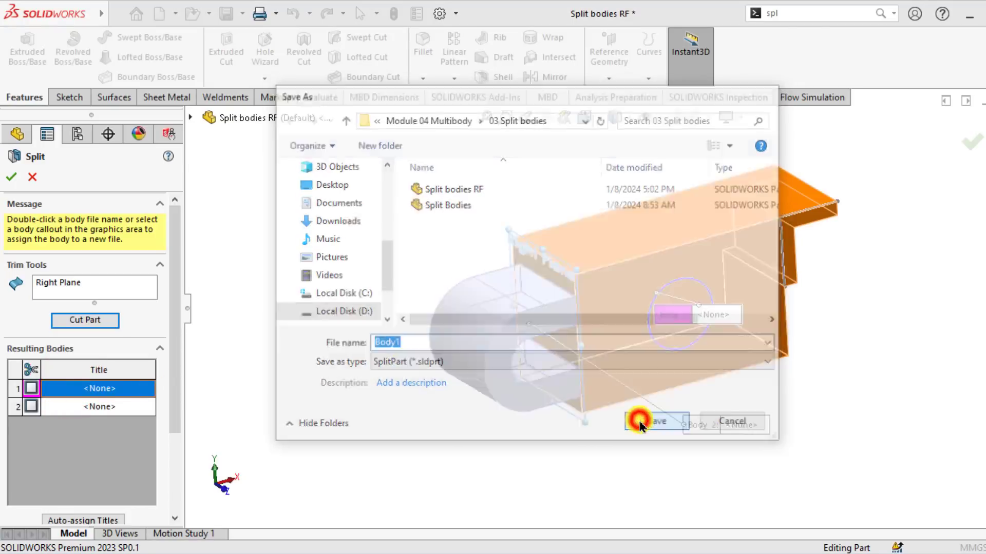
double_click(100, 407)
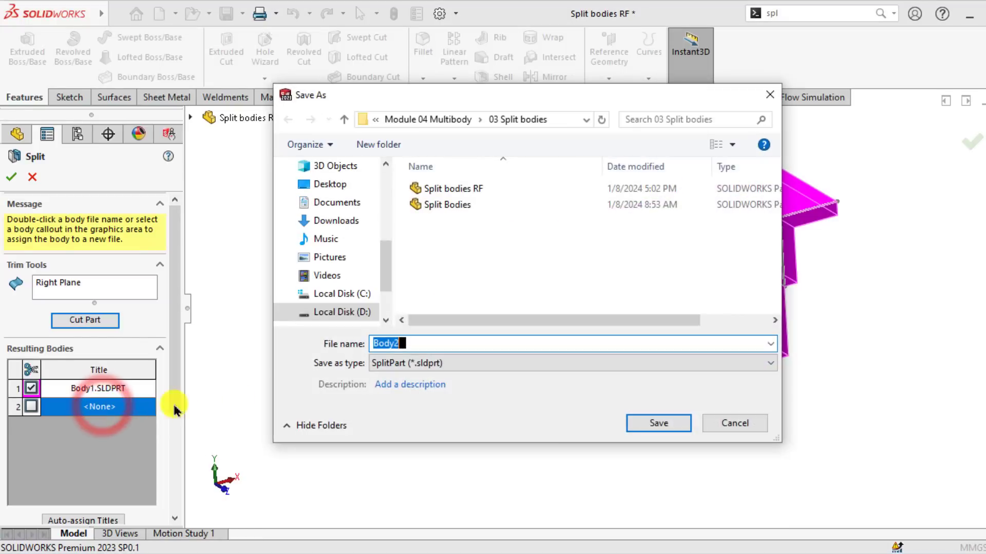
click(658, 422)
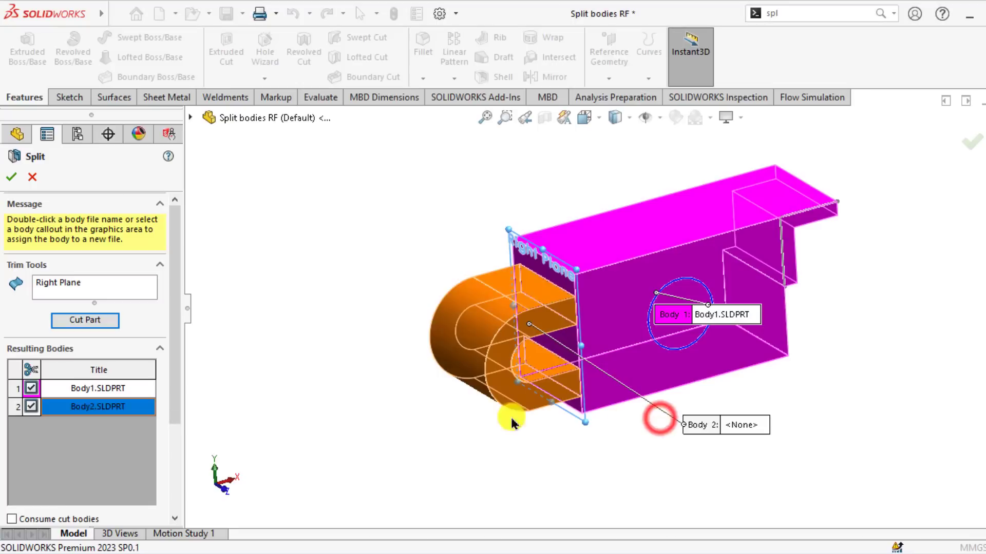
Set the split bodies' origin location to the part's Origin and complete the split
click(176, 320)
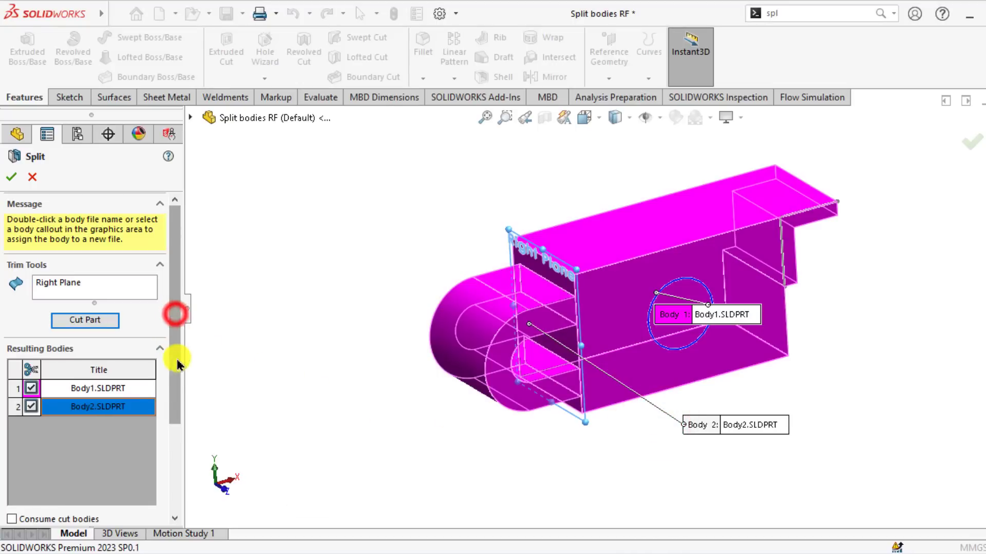
drag(173, 396, 176, 455)
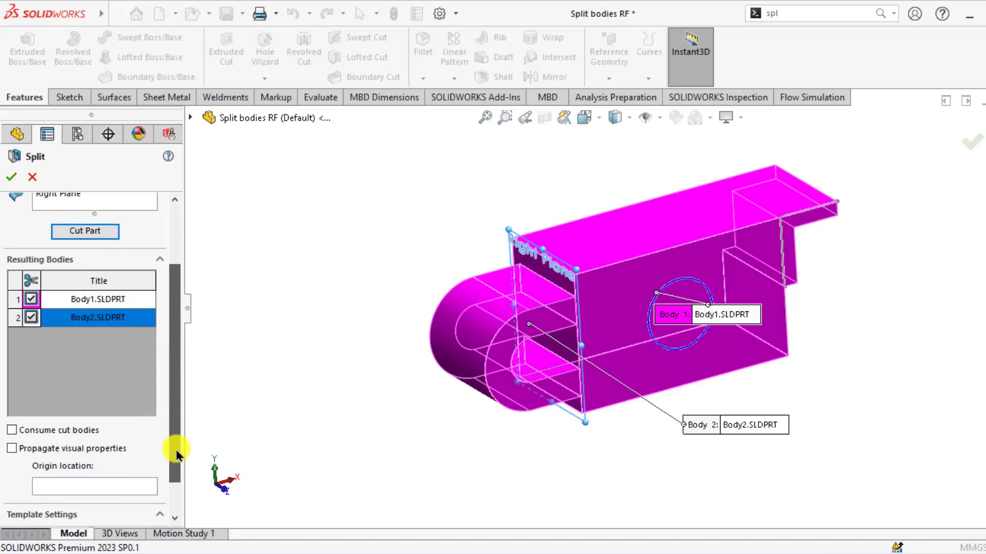
click(51, 488)
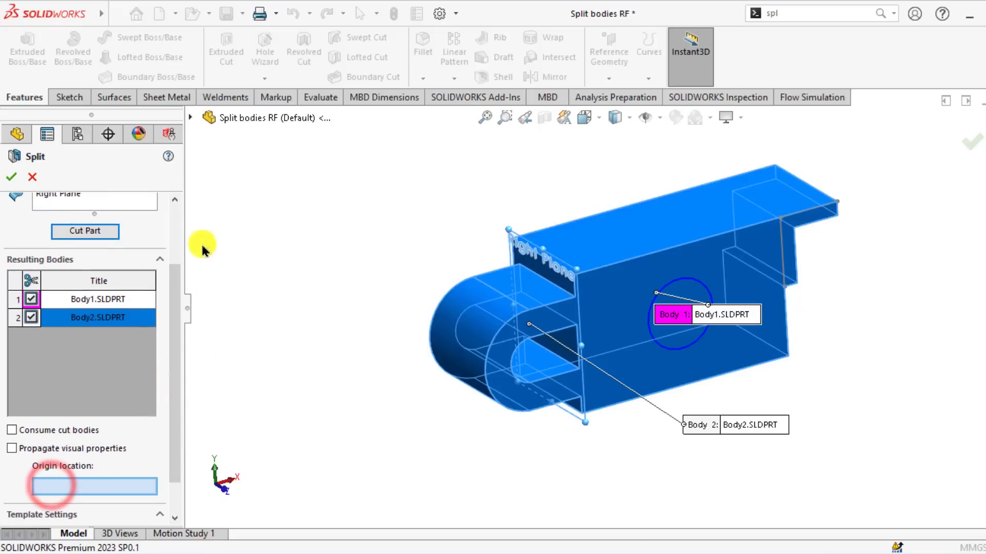
click(189, 118)
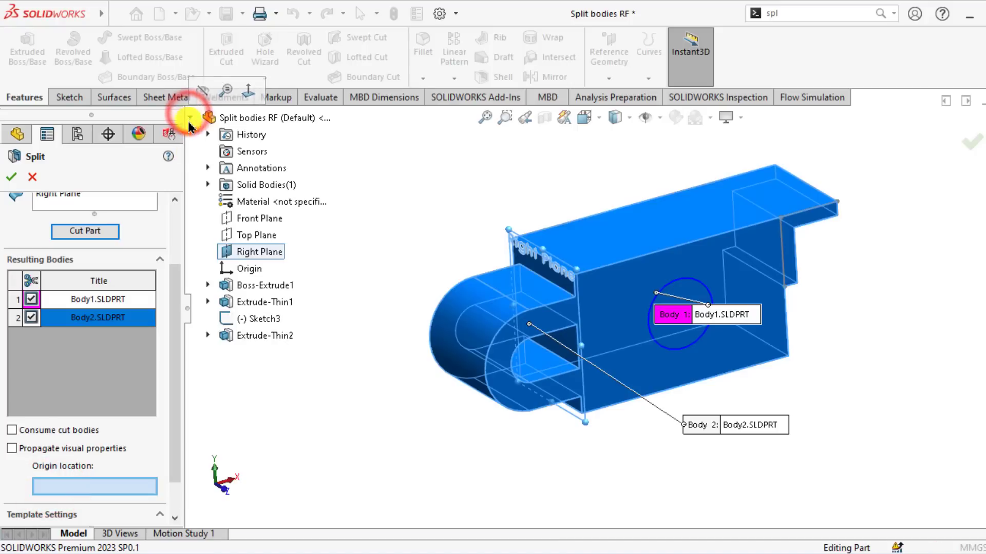
click(240, 269)
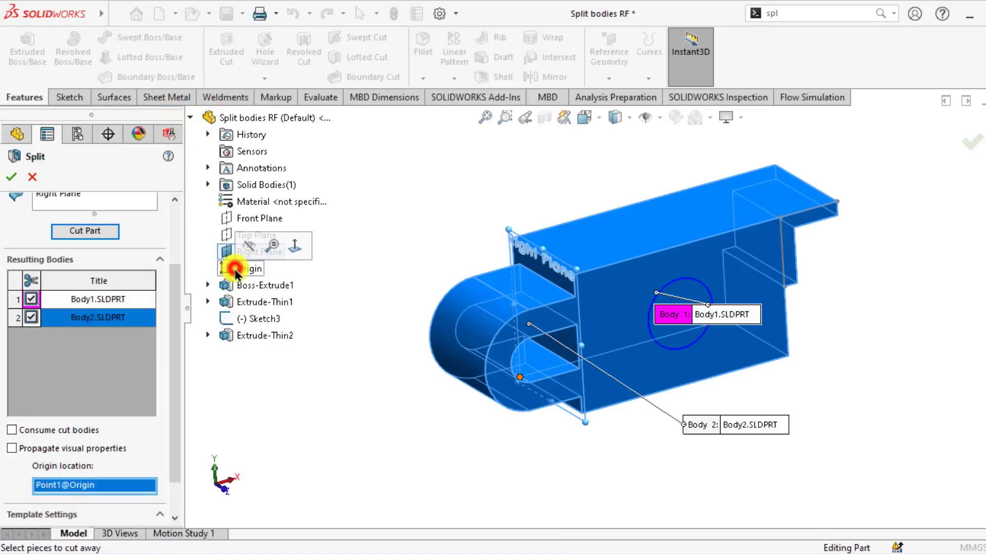
click(9, 178)
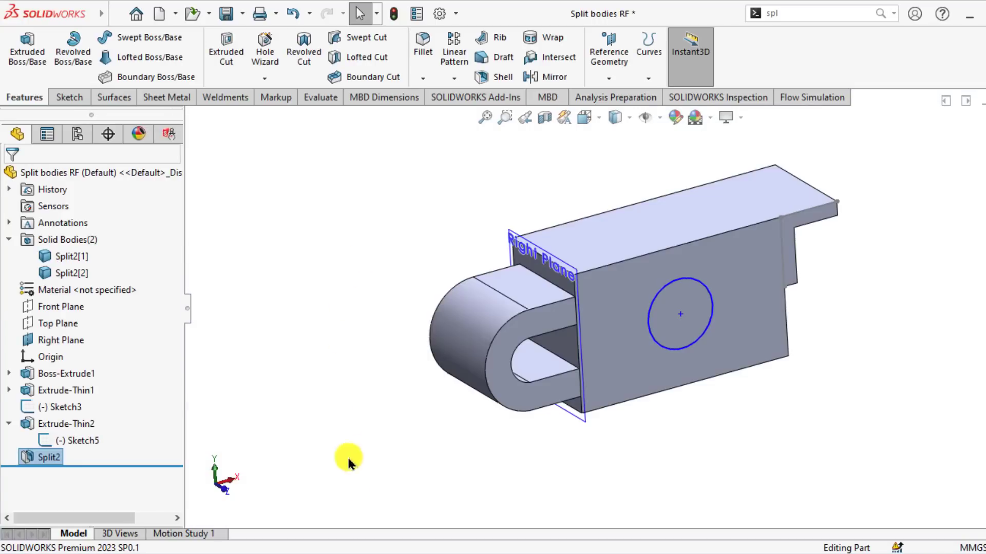
Preview the open Body1 and Body2 part files and return to Split bodies RF
mouse_move(308, 552)
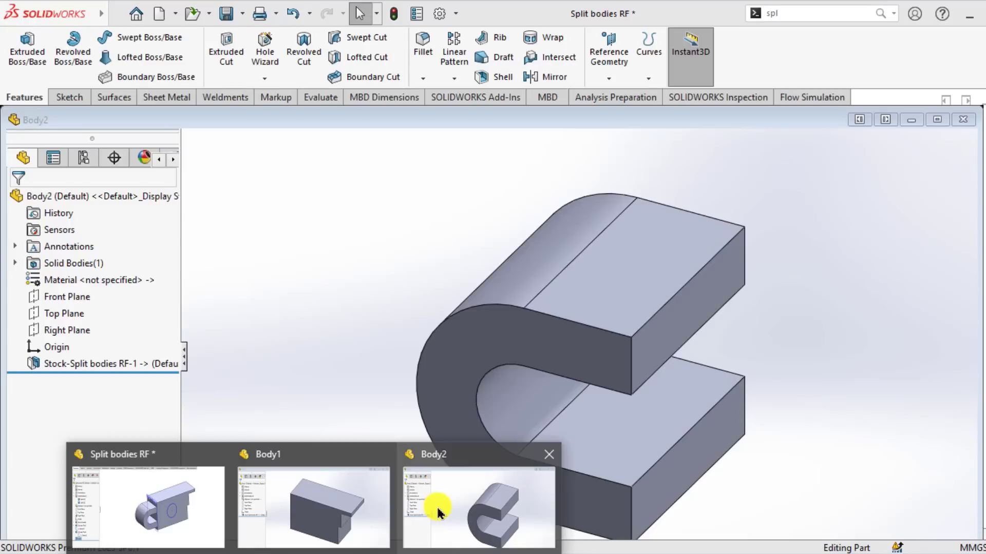
click(198, 506)
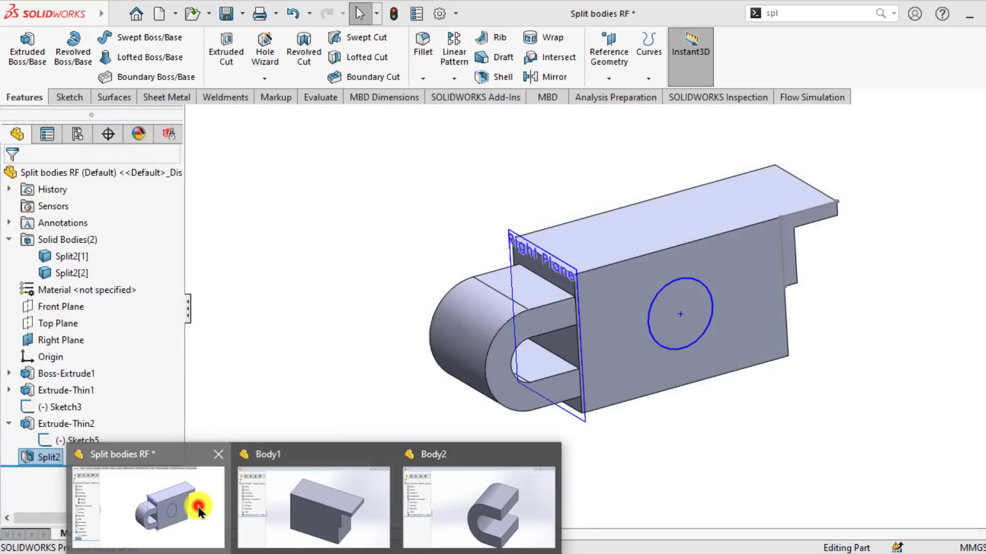
click(359, 390)
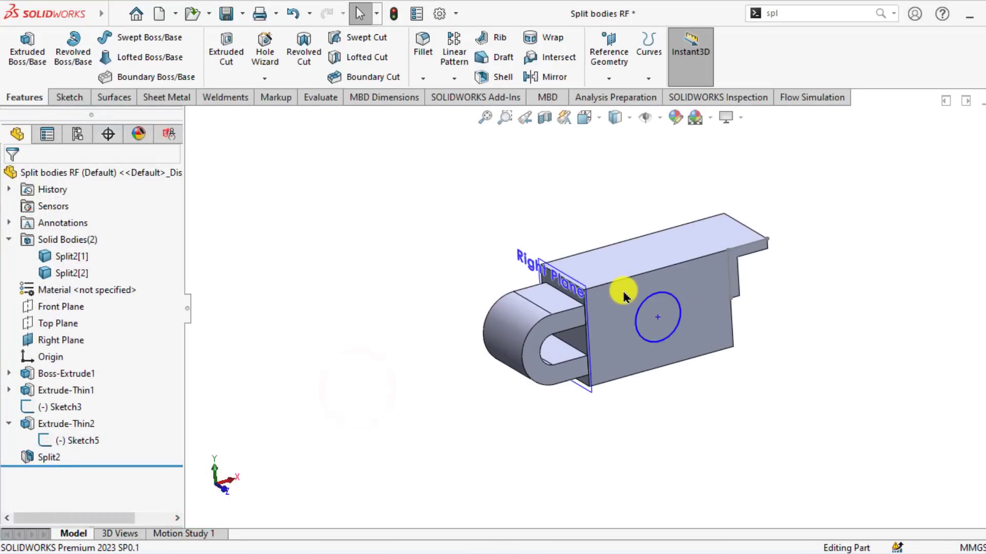
Apply a light orange color to the block body Split2[1] at body level
click(83, 256)
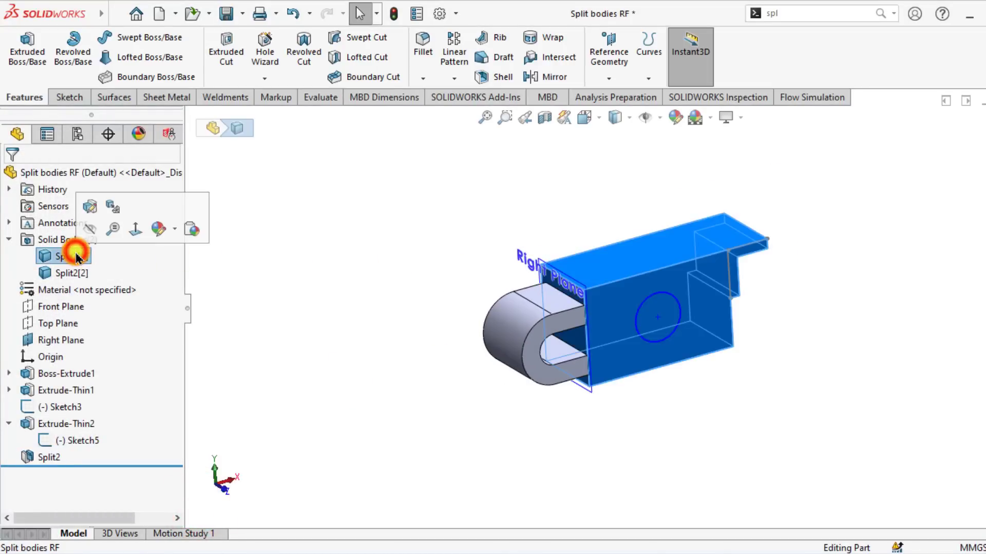
click(164, 227)
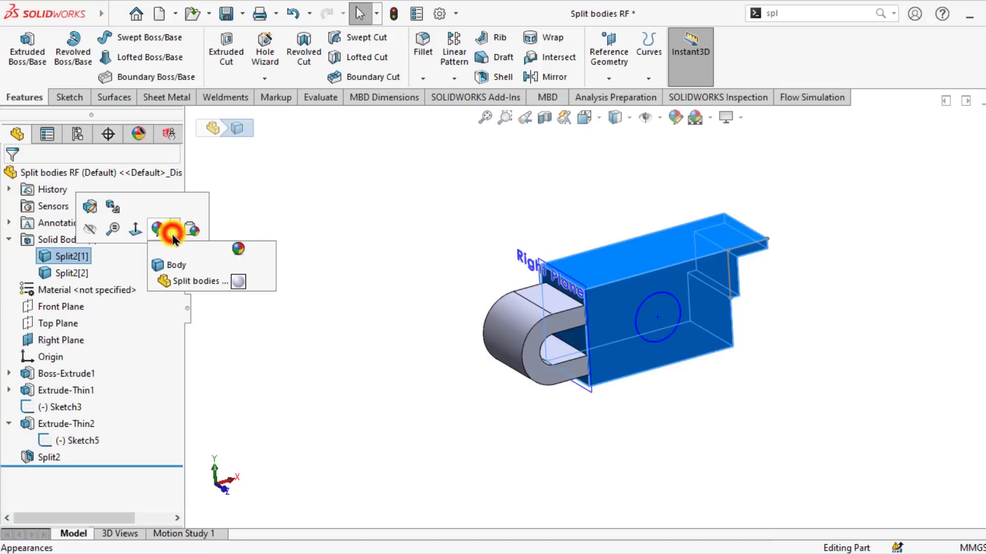
click(172, 264)
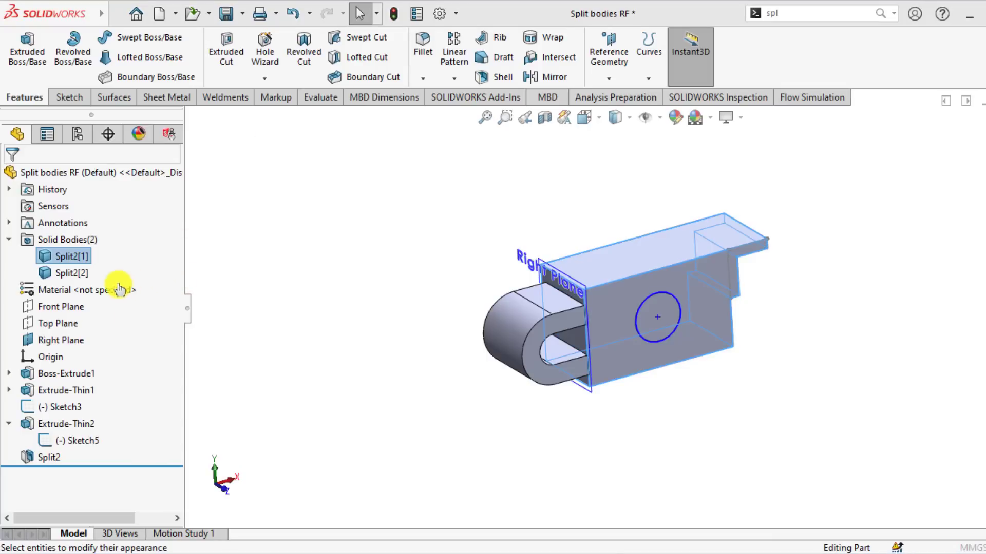
click(62, 491)
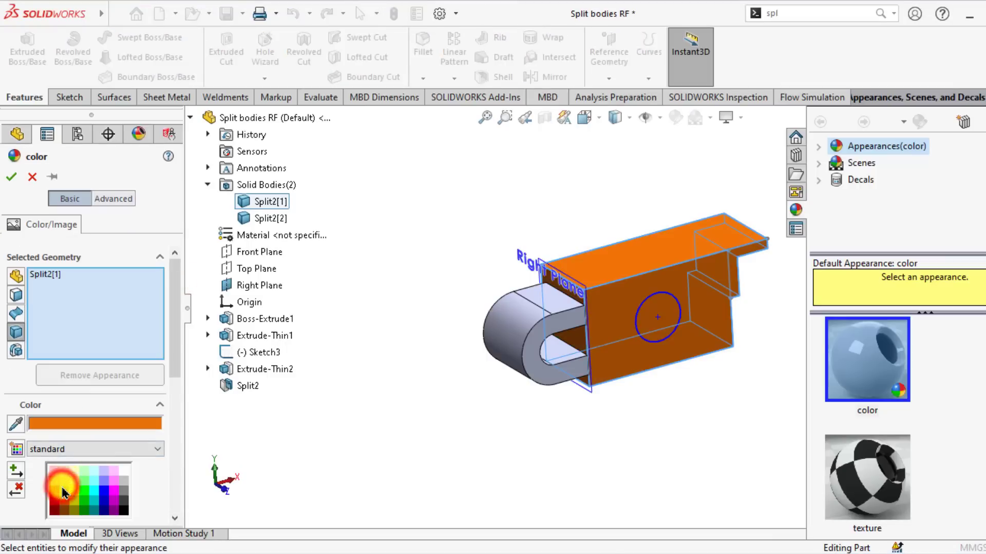
click(64, 481)
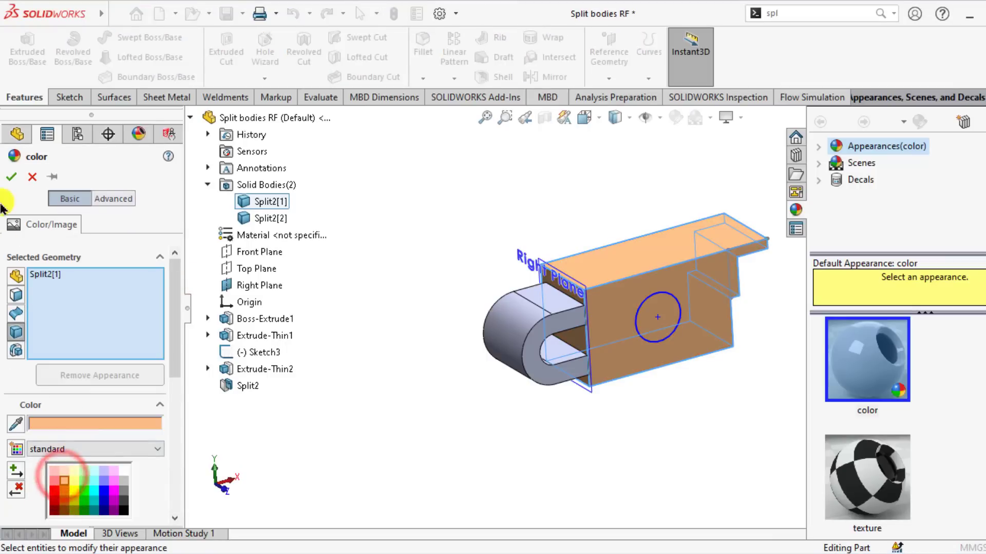
click(12, 176)
Start another Split using the circle sketch, Sketch3, as the trim tool and cut all bodies
middle_drag(440, 202, 416, 272)
click(702, 115)
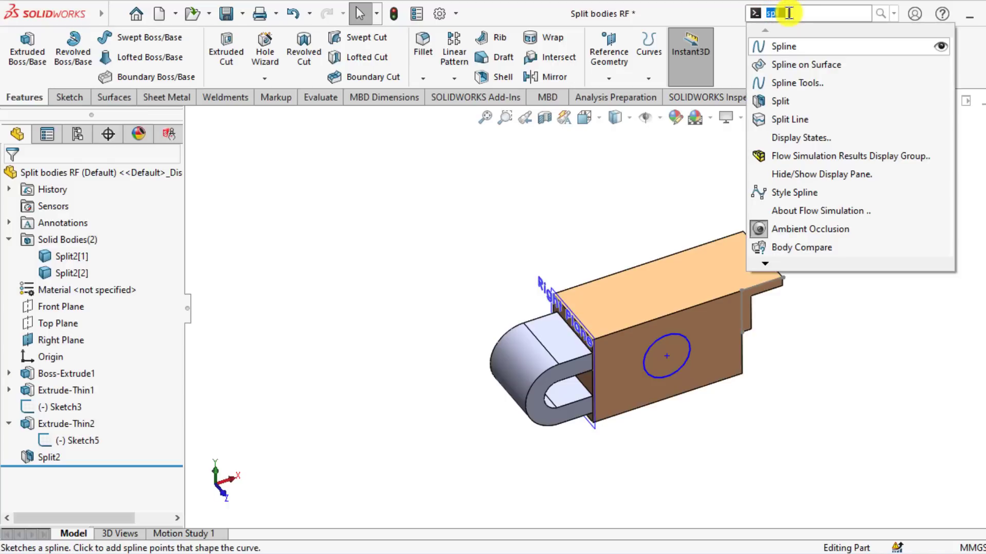
click(780, 102)
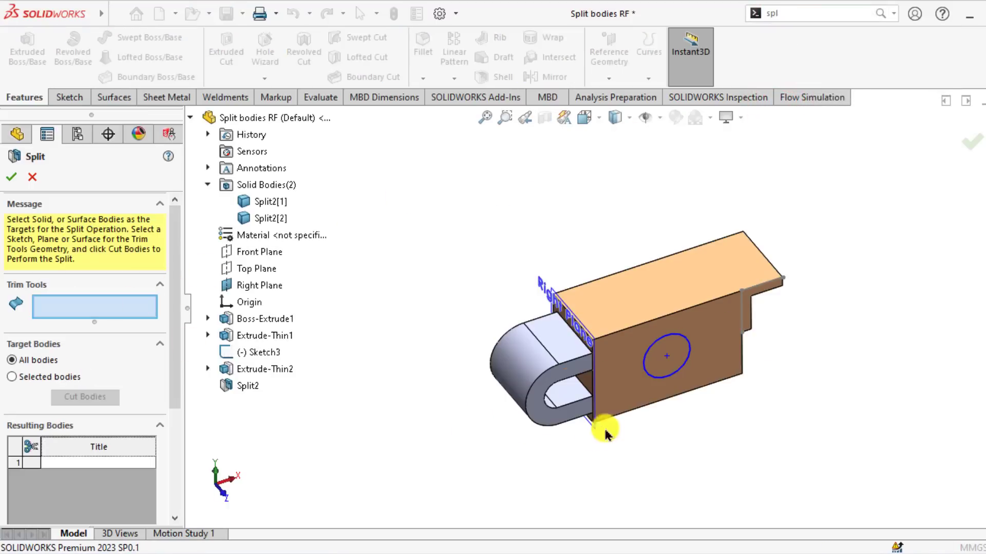
click(644, 377)
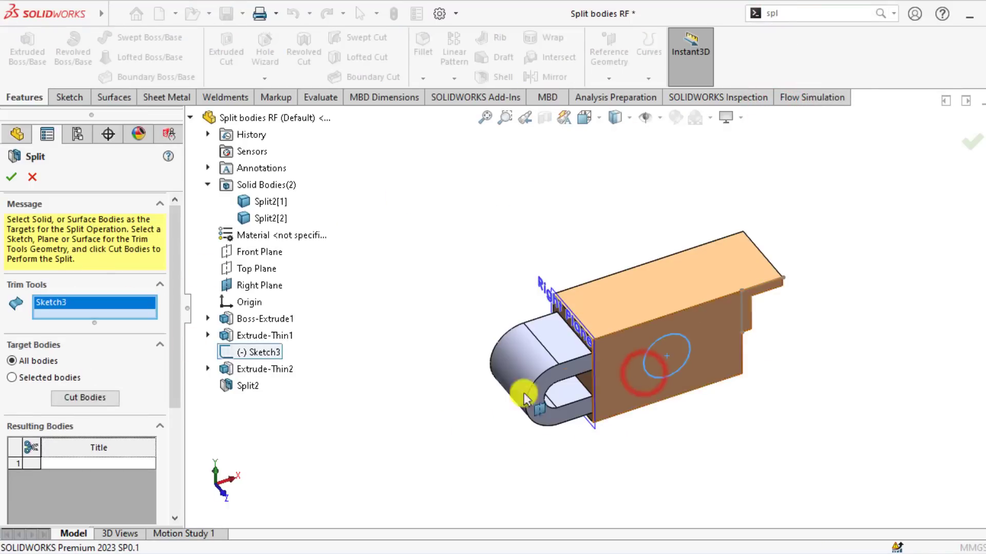
click(78, 401)
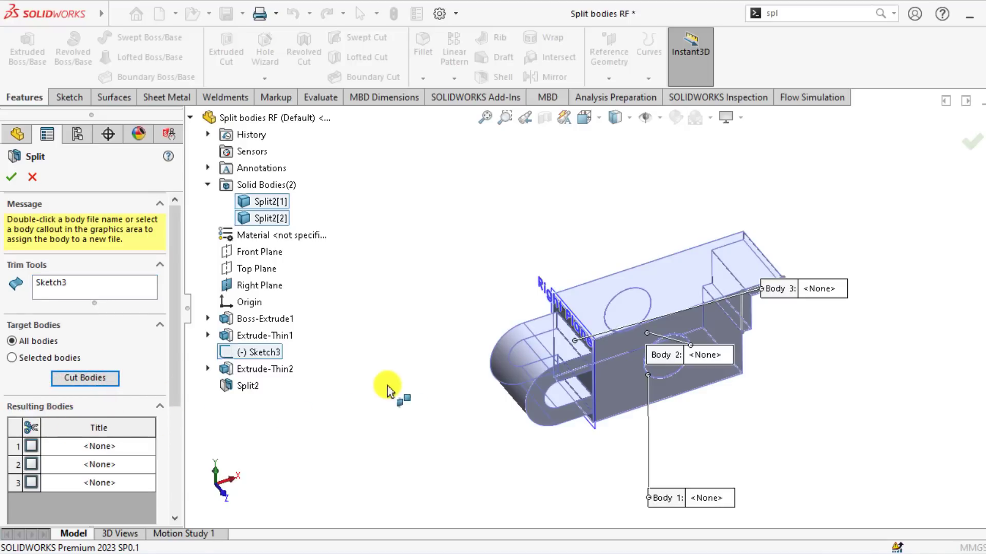
middle_drag(392, 392, 409, 342)
scroll(500, 400, down, 2)
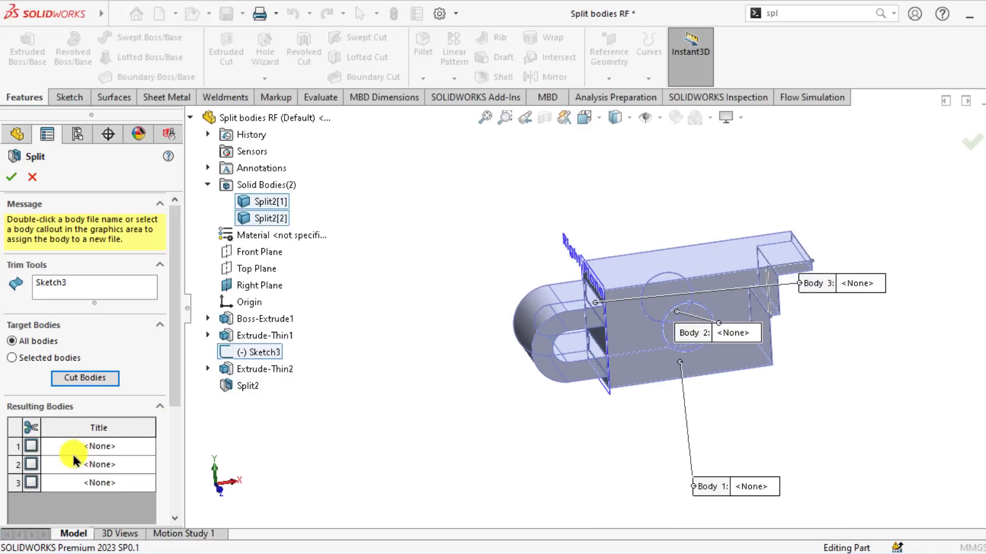
Assign the cylindrical body cut out by the circle to a new split part file named Body4
click(726, 334)
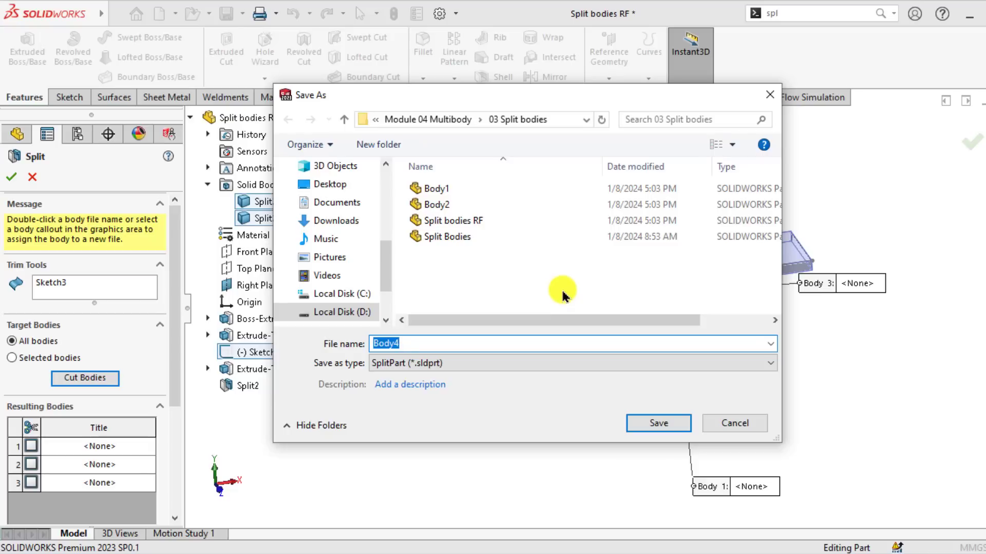
click(655, 427)
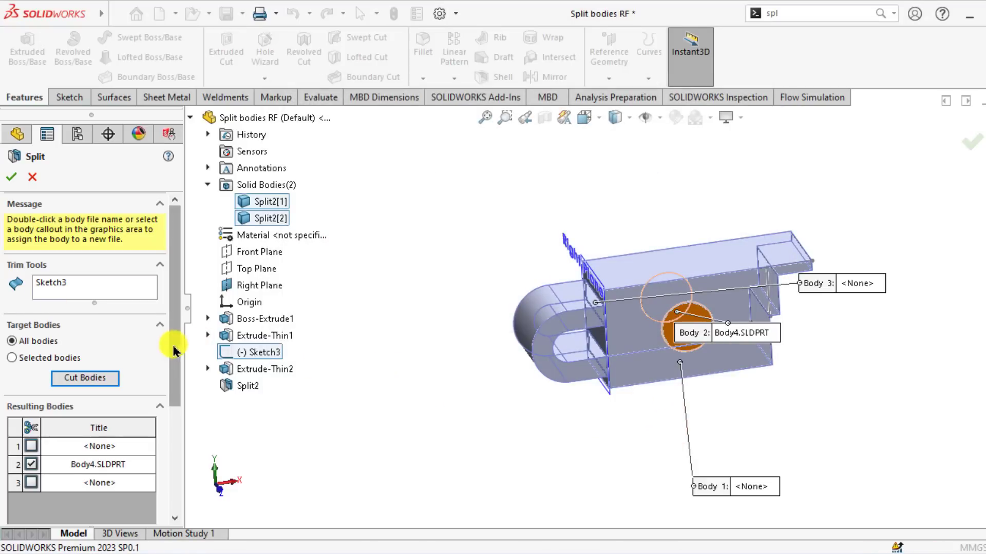
mouse_move(174, 344)
mouse_down()
mouse_move(174, 422)
mouse_move(184, 349)
mouse_up()
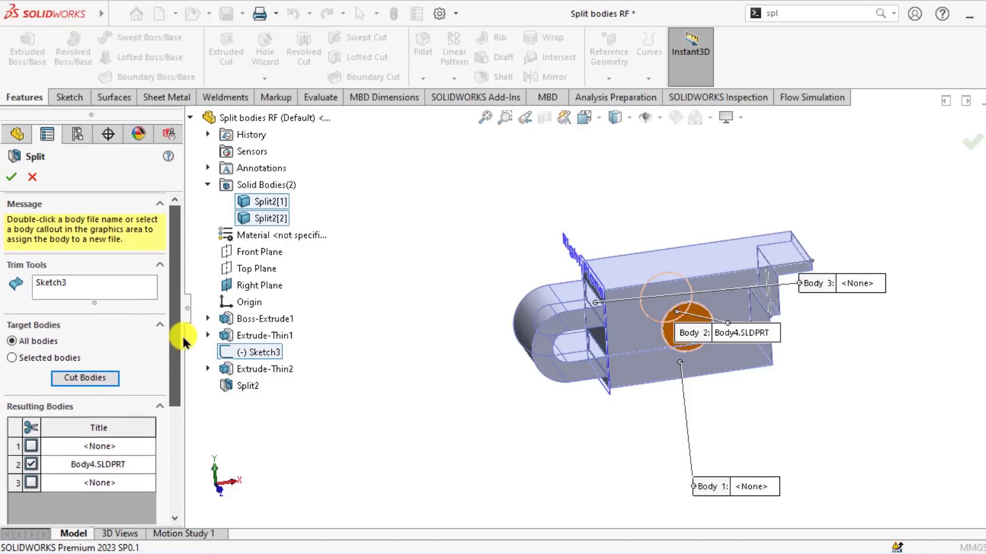
Switch the split's target to selected bodies with Split2[1] and Split2[2], and complete the circle split
click(12, 358)
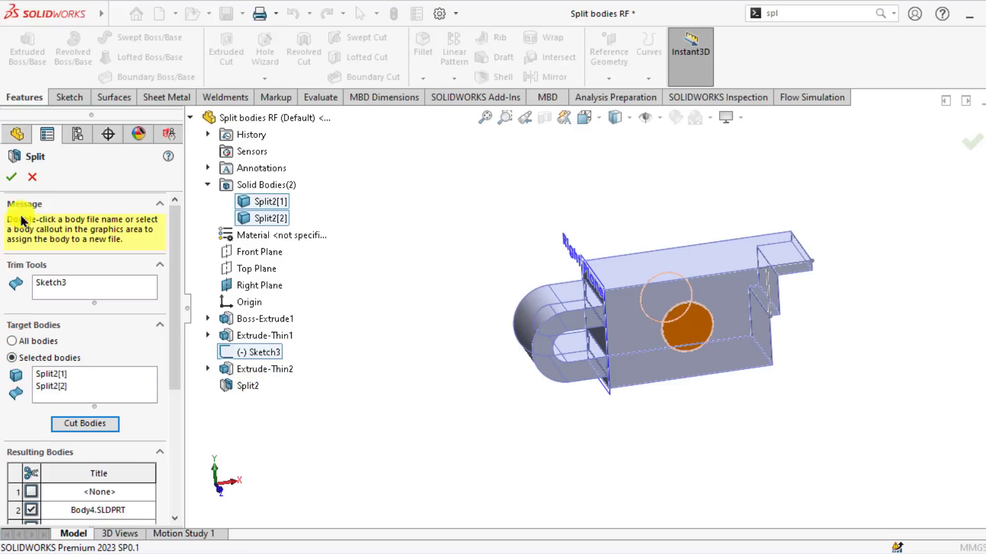
click(50, 380)
click(49, 388)
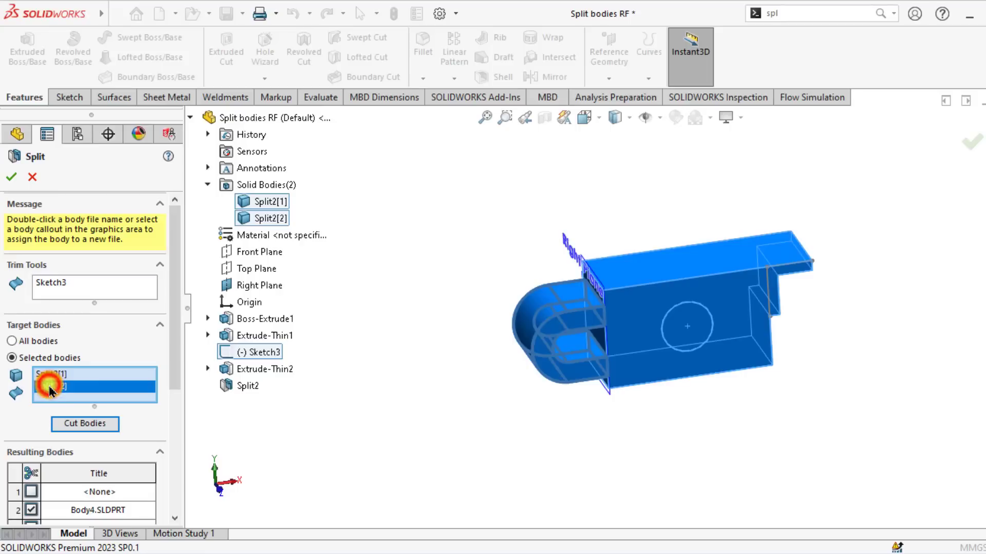
click(12, 177)
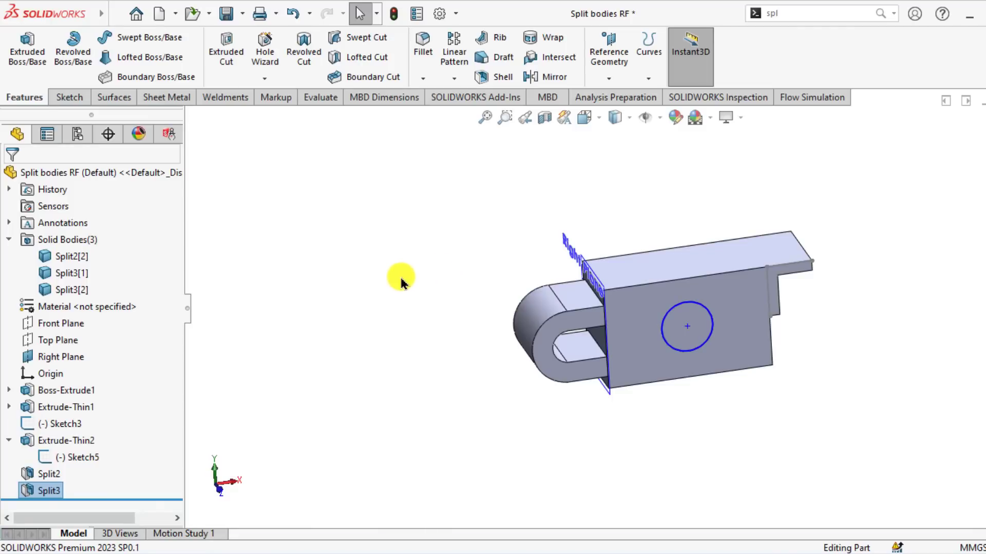
Highlight each solid body, Split2[2], Split3[1] and Split3[2], in turn to identify its geometry
click(51, 255)
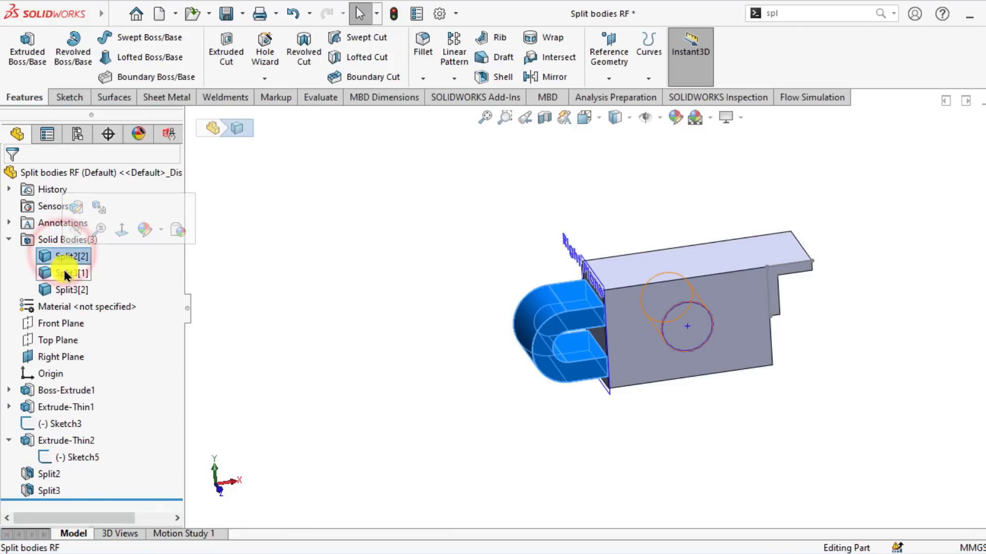
click(64, 274)
click(64, 289)
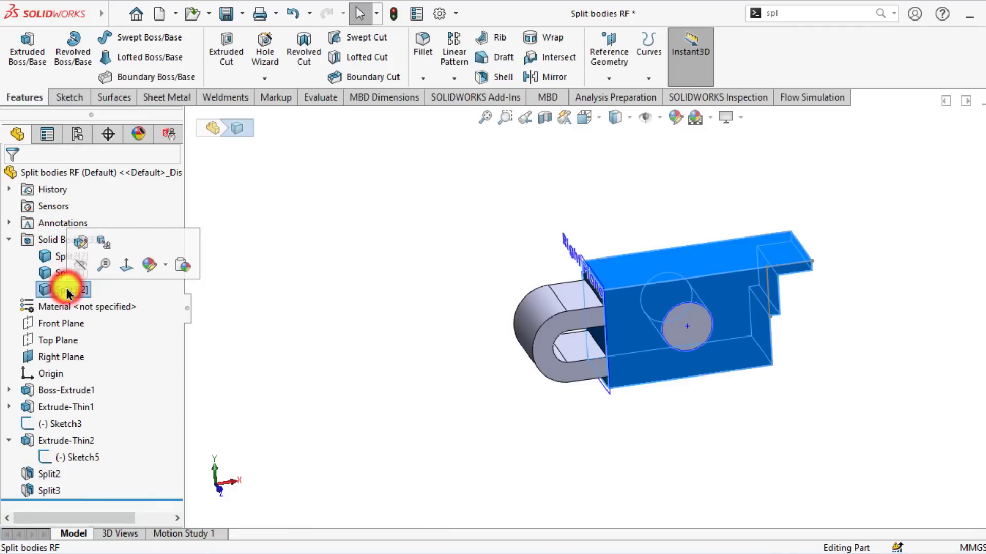
click(267, 324)
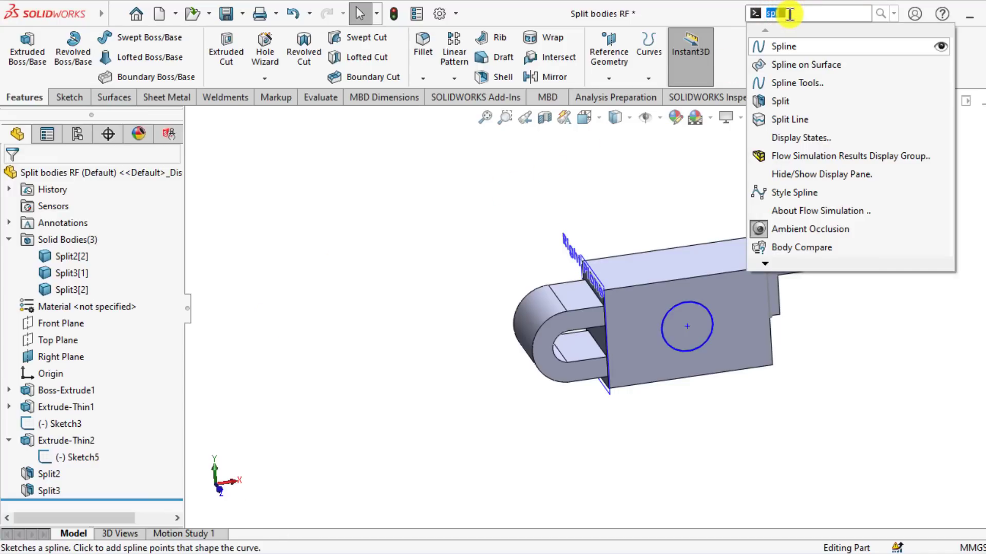
Start another Split with the block's end face below the L-shaped lip as trim tool, and cut the bodies
click(783, 100)
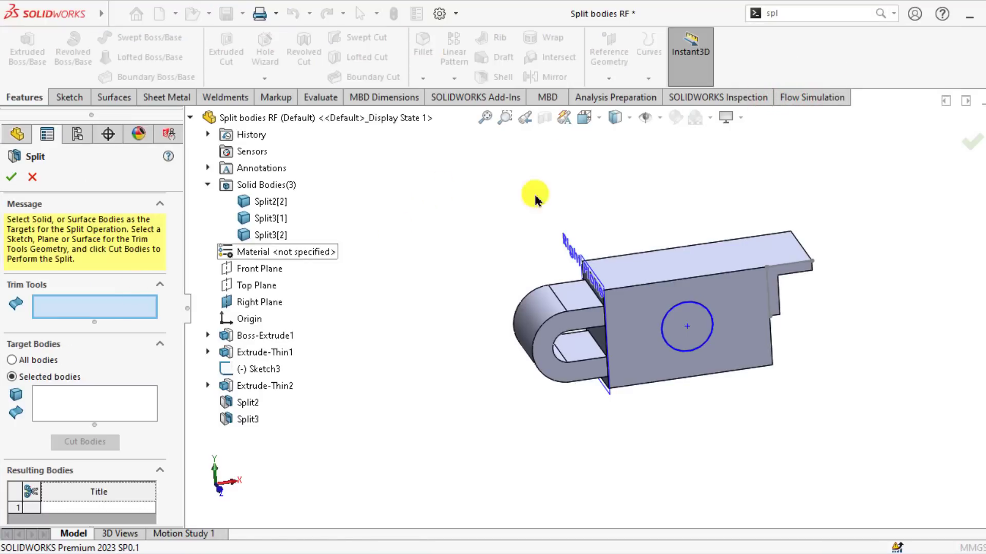
middle_drag(605, 159, 566, 179)
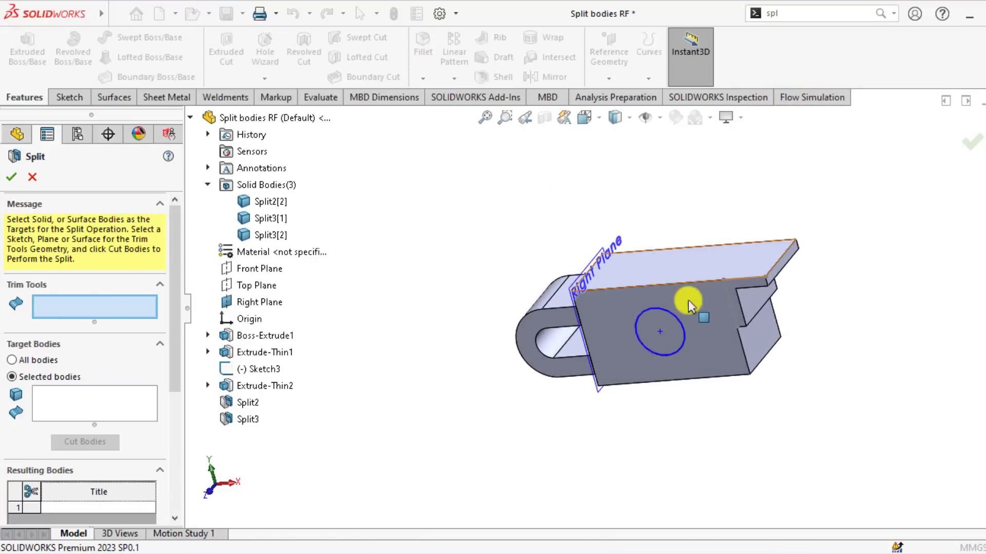
click(751, 349)
middle_drag(751, 349, 470, 235)
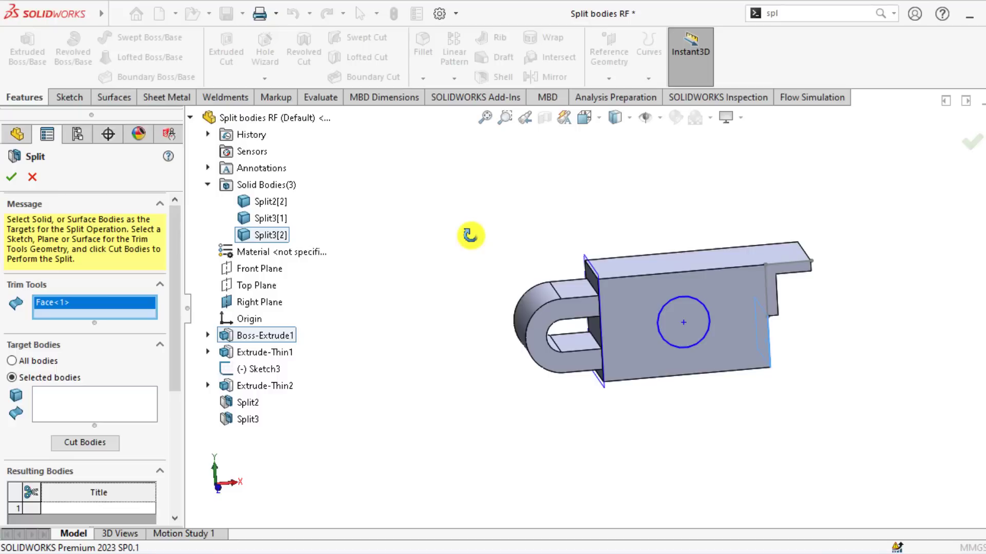
click(85, 443)
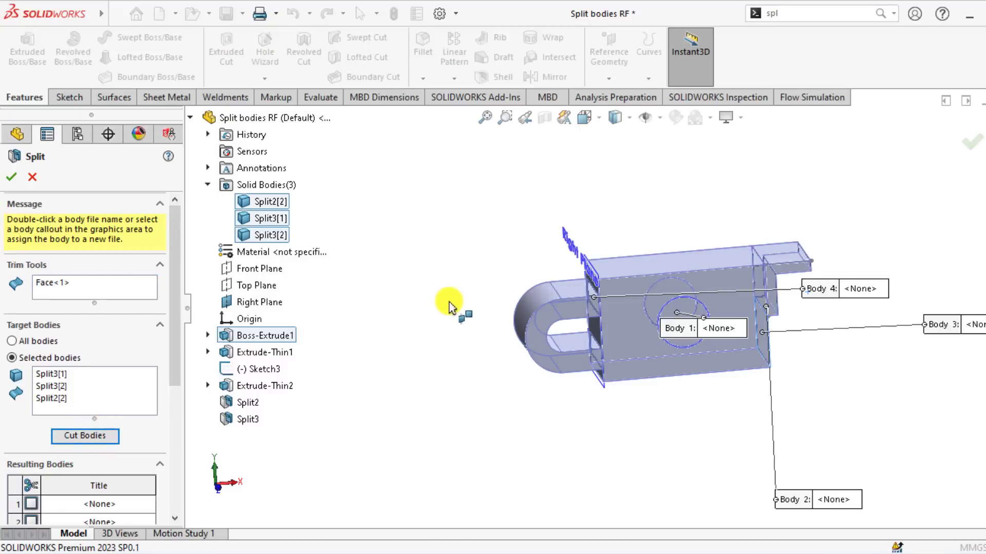
Move the Body 4, Body 1 and Body 2 callouts into clear space around the model, near their bodies
middle_drag(434, 301, 488, 346)
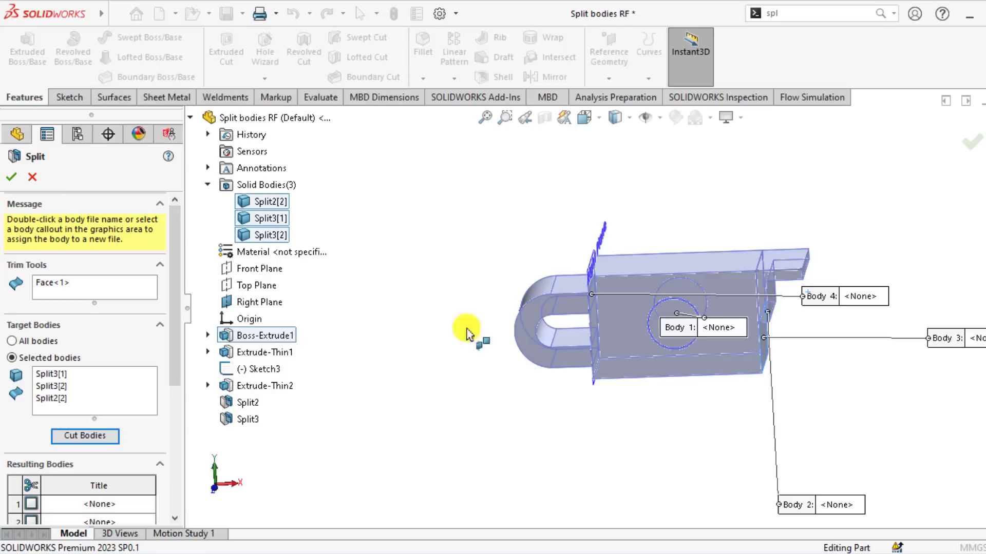
drag(833, 291, 441, 357)
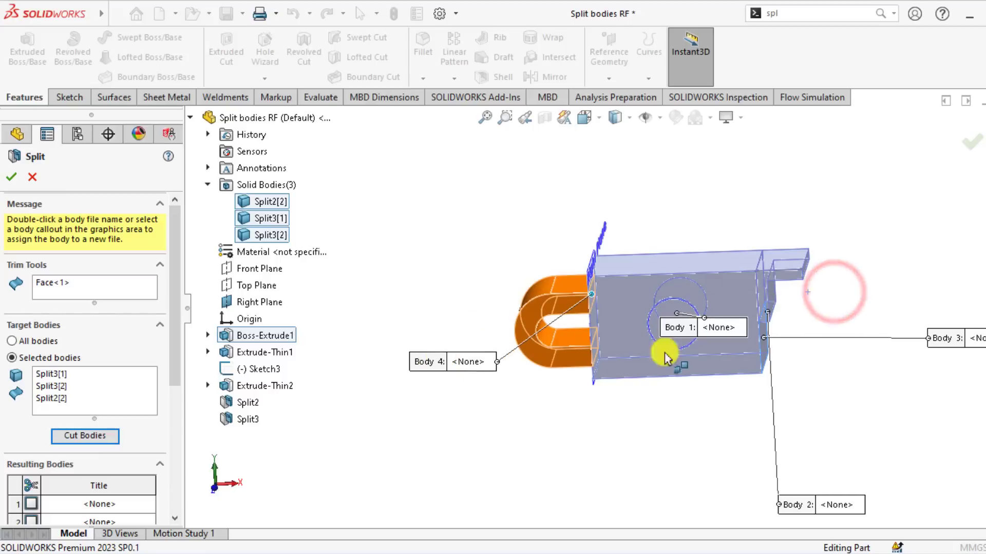
drag(721, 328, 615, 428)
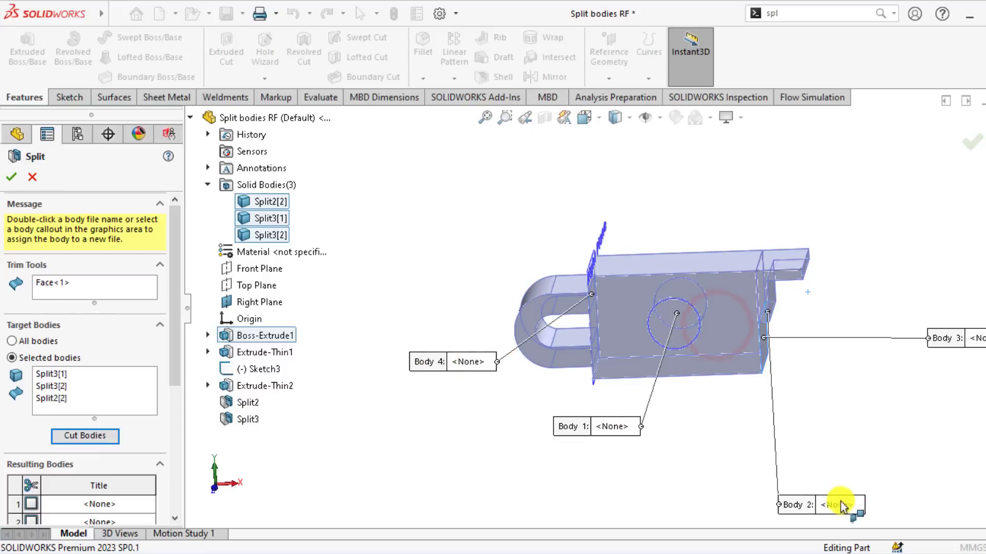
drag(831, 502, 850, 448)
mouse_move(866, 382)
mouse_down()
mouse_move(906, 261)
mouse_move(897, 277)
mouse_up()
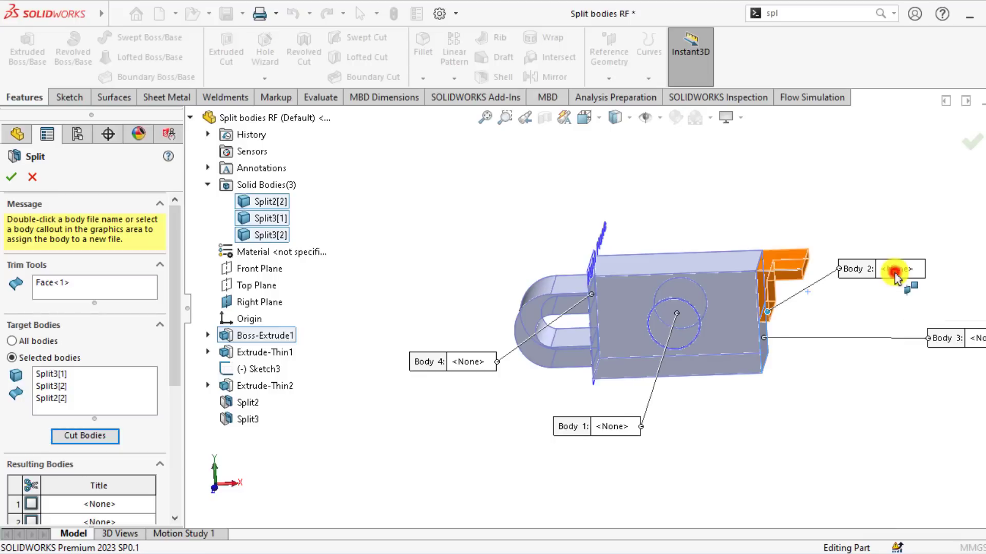
Assign the L-shaped end body to a new split part file named Body5 and complete the face split
click(893, 269)
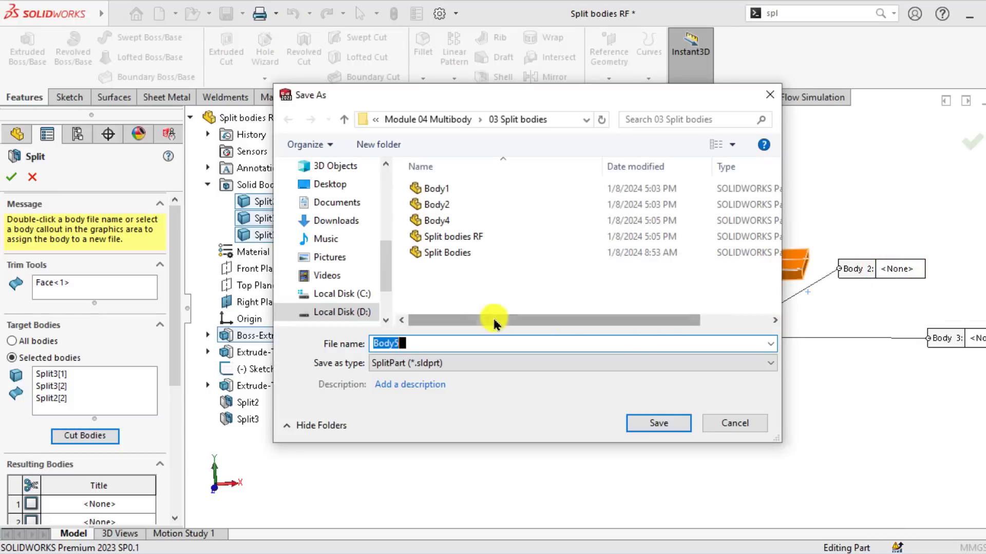
click(645, 424)
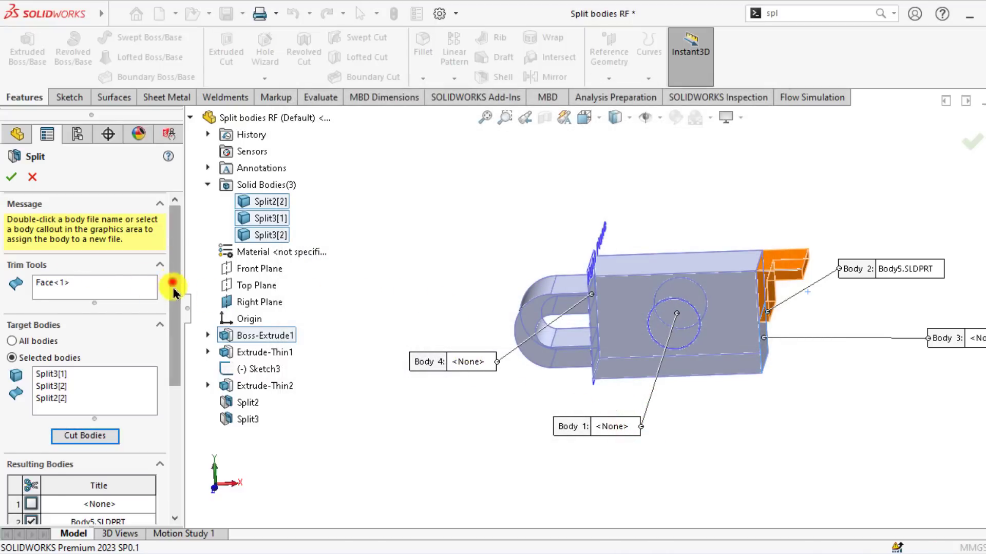
scroll(170, 282, down, 5)
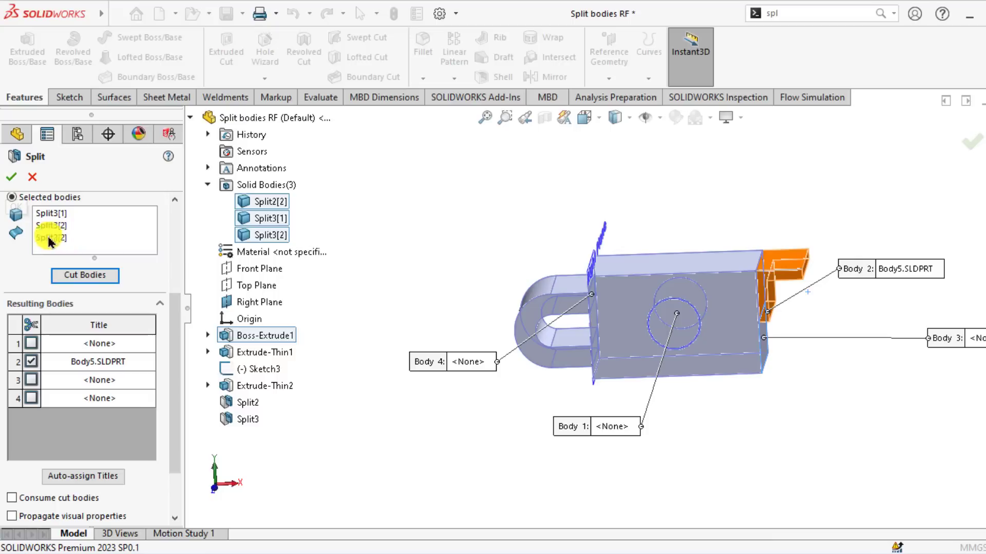
drag(174, 324, 169, 242)
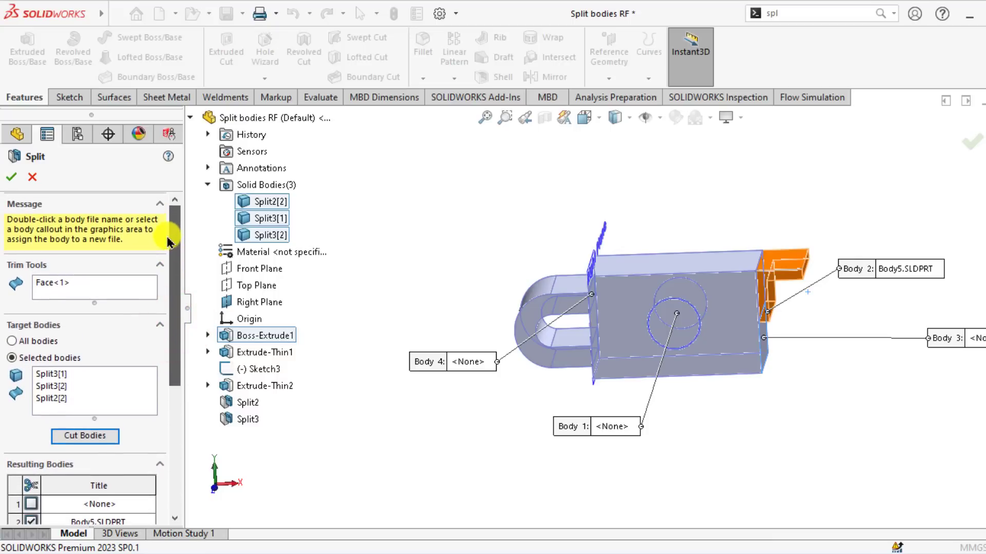
click(12, 177)
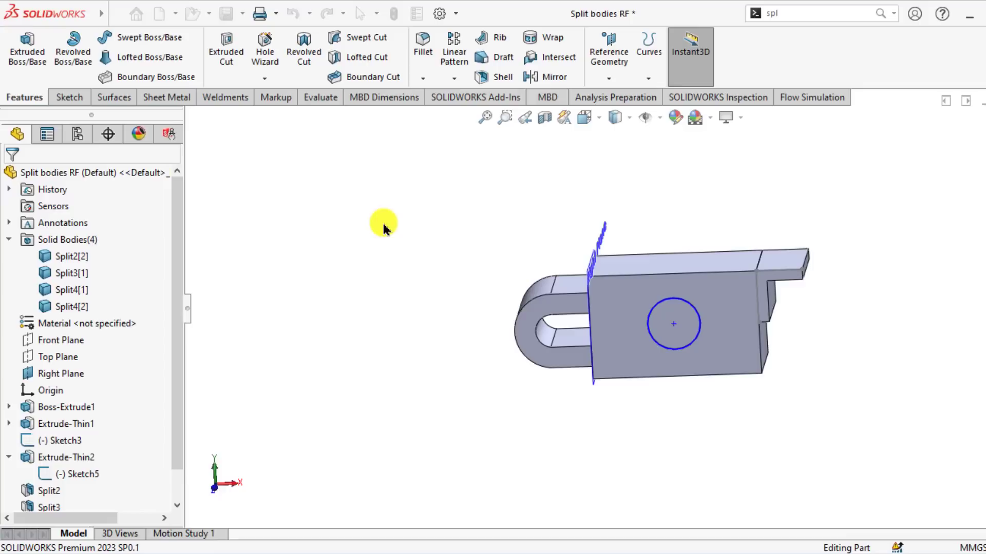
Highlight each solid body, Split2[2], Split3[1], Split4[1] and Split4[2], in turn to check the divided model
scroll(623, 303, down, 2)
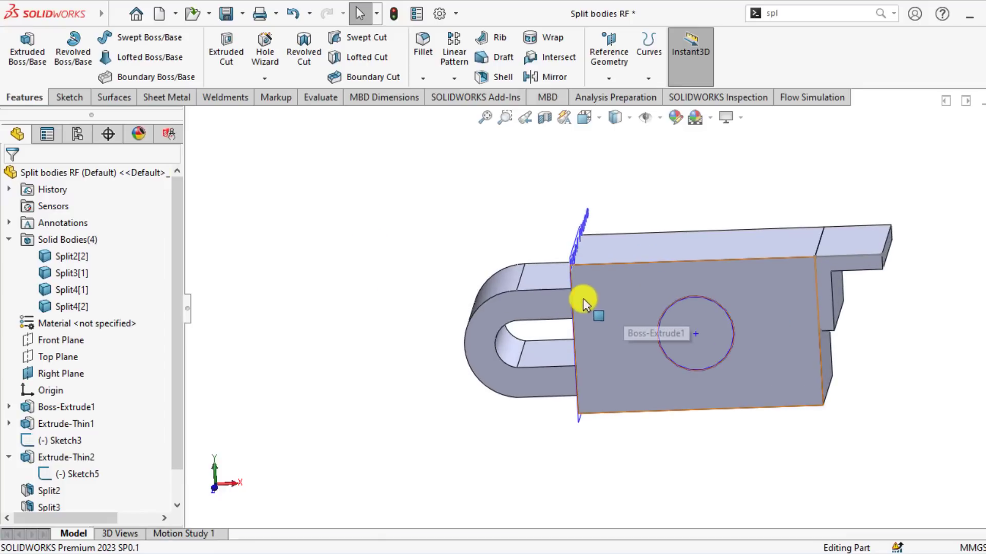
mouse_move(373, 298)
middle_down()
mouse_move(392, 279)
mouse_move(400, 299)
mouse_move(390, 301)
middle_up()
click(74, 257)
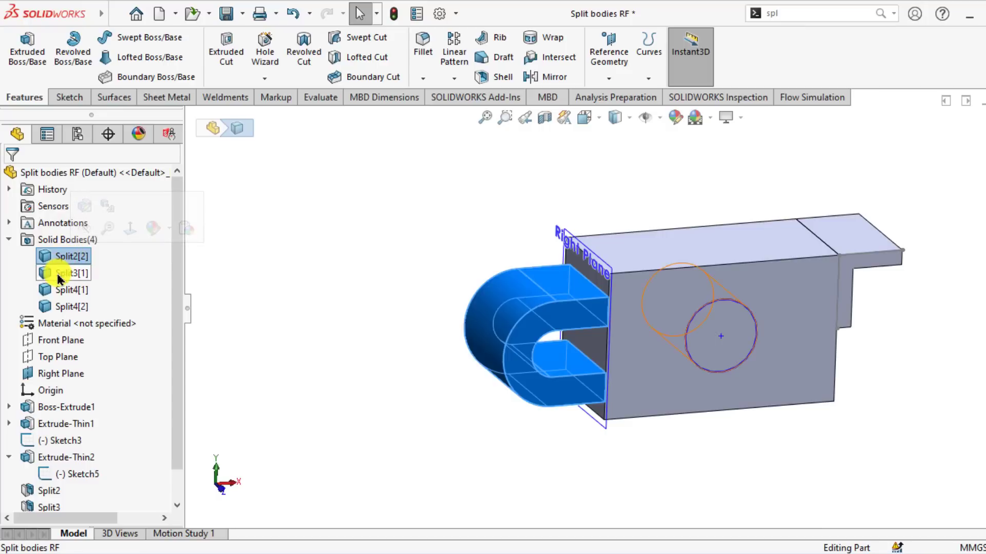
click(58, 275)
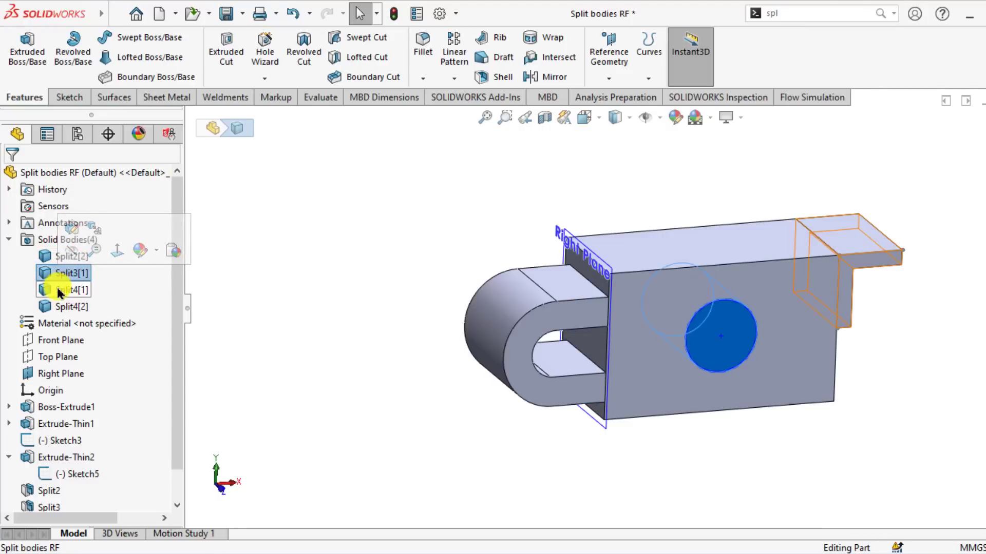
click(58, 291)
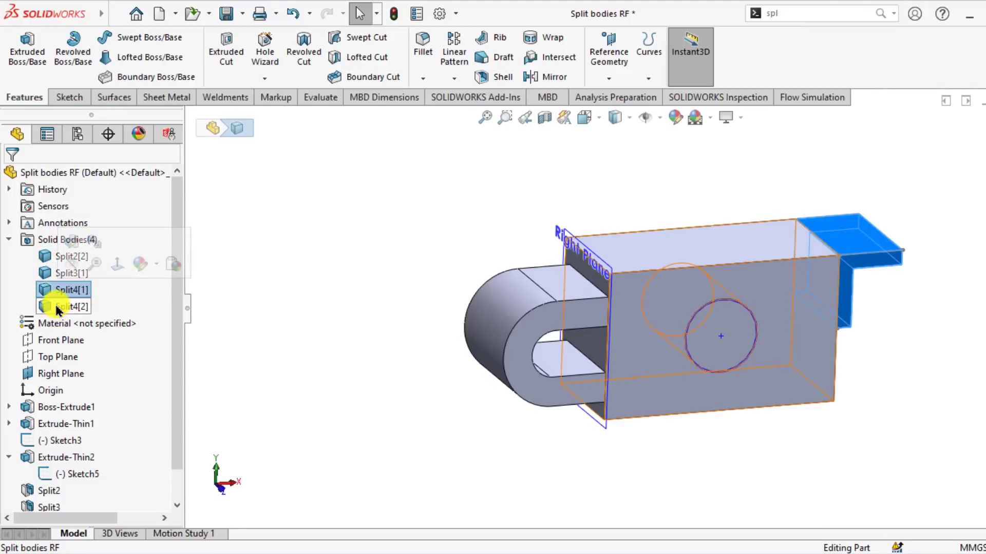
click(58, 307)
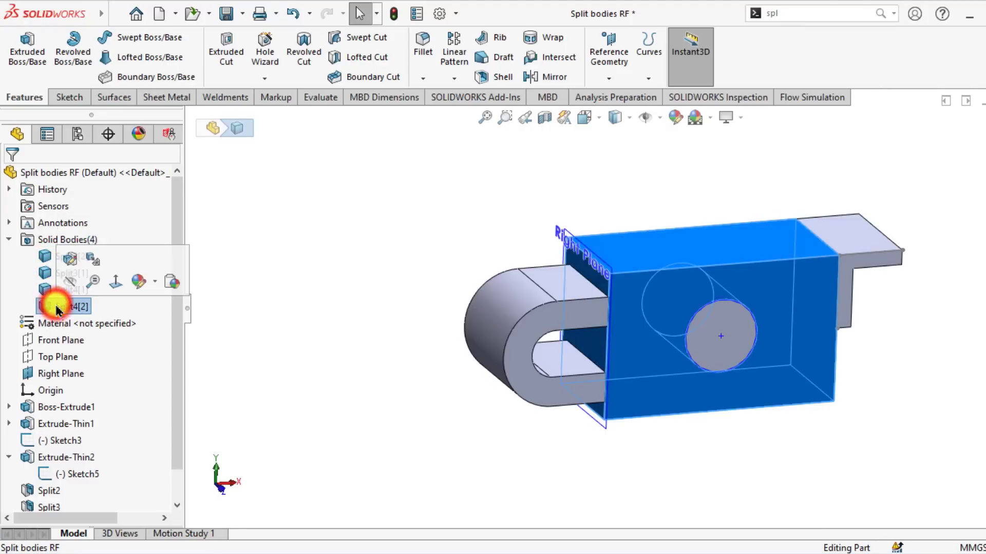
click(314, 353)
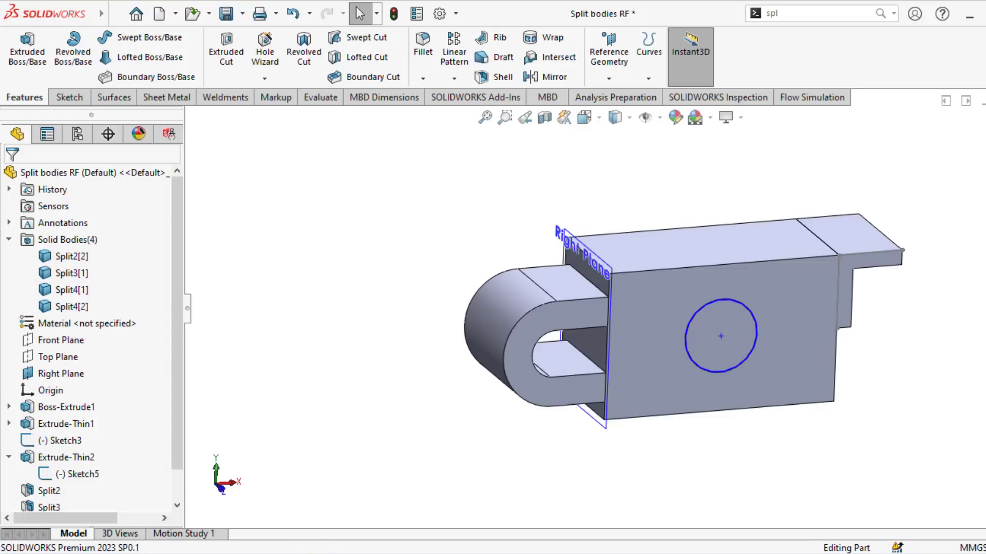
Preview the open Body1, Body2, Body4 and Body5 part files and return to Split bodies RF
mouse_move(262, 524)
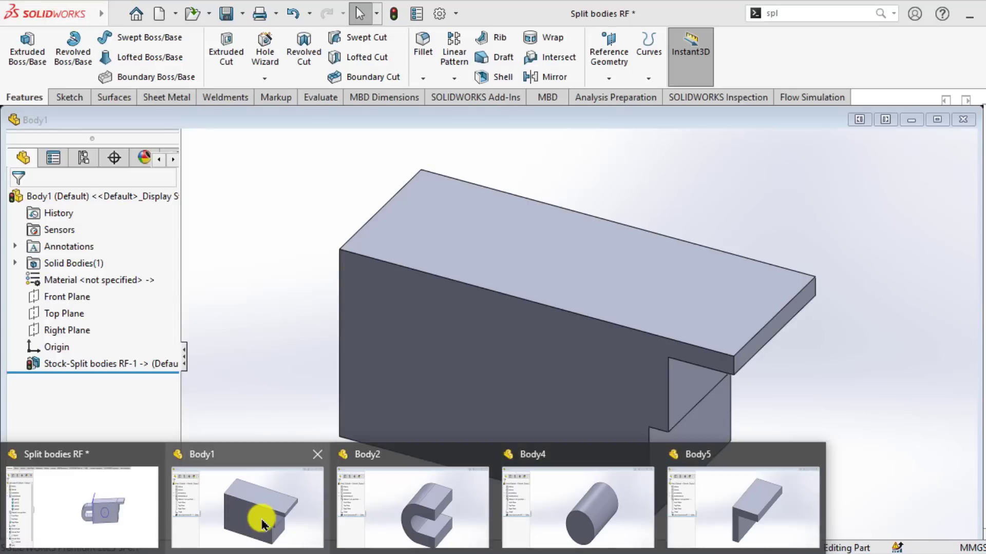
mouse_move(388, 511)
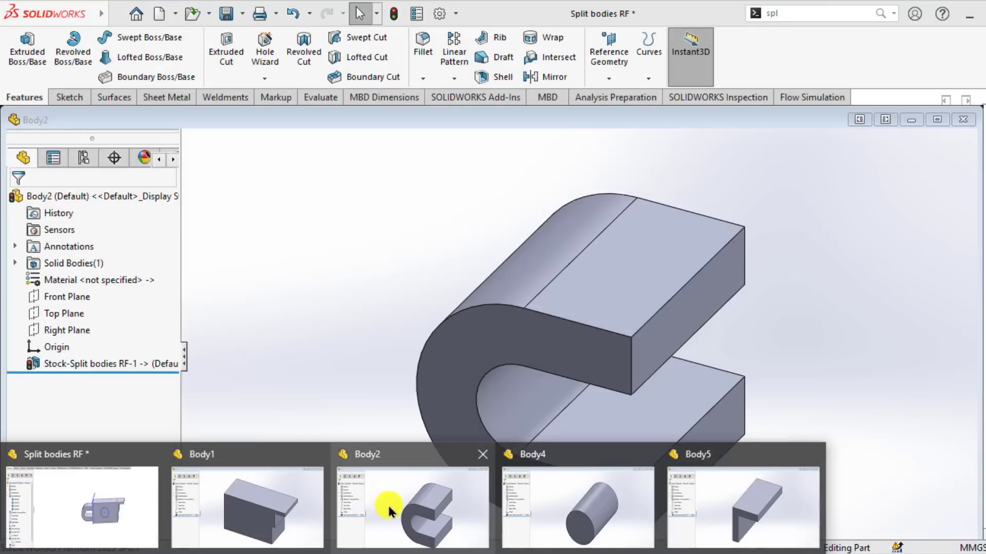
mouse_move(563, 508)
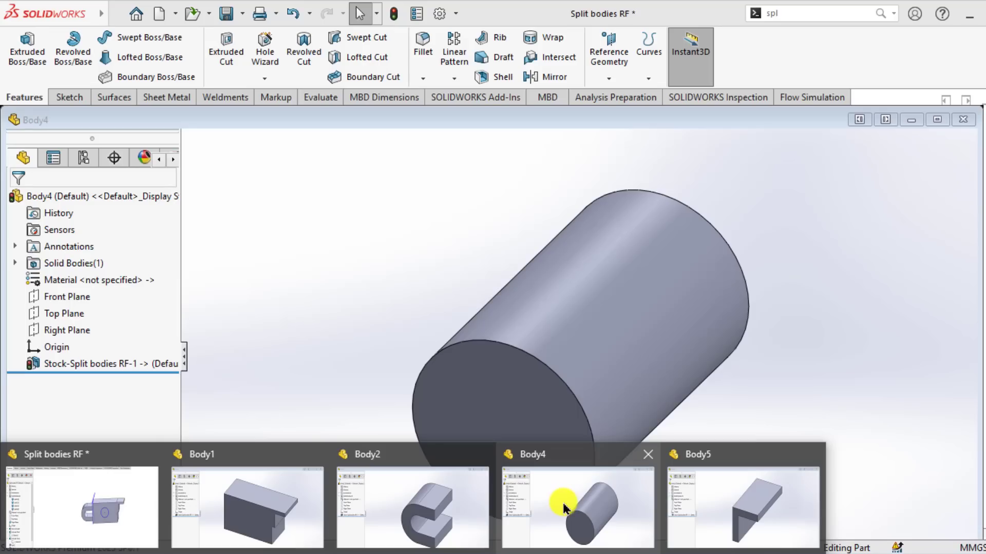
mouse_move(733, 510)
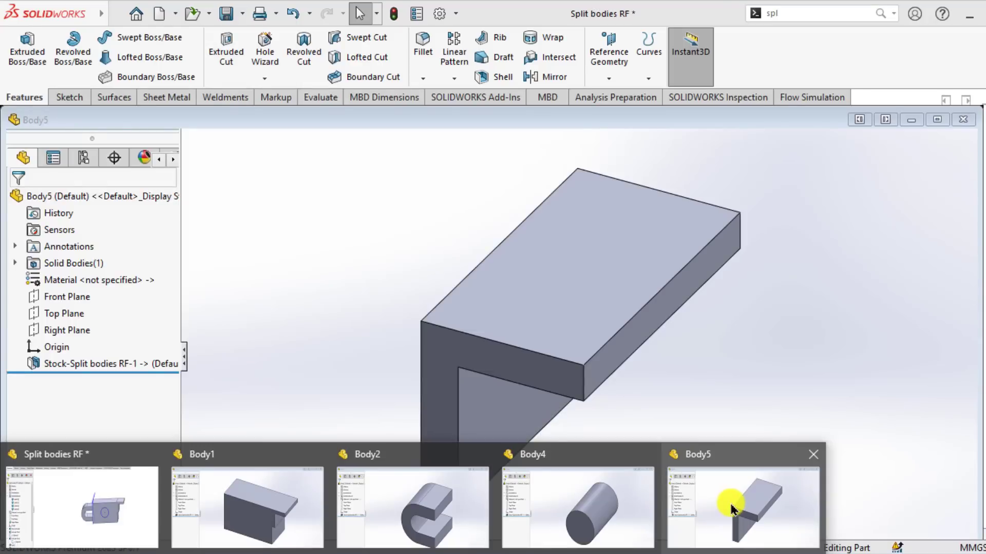
mouse_move(431, 521)
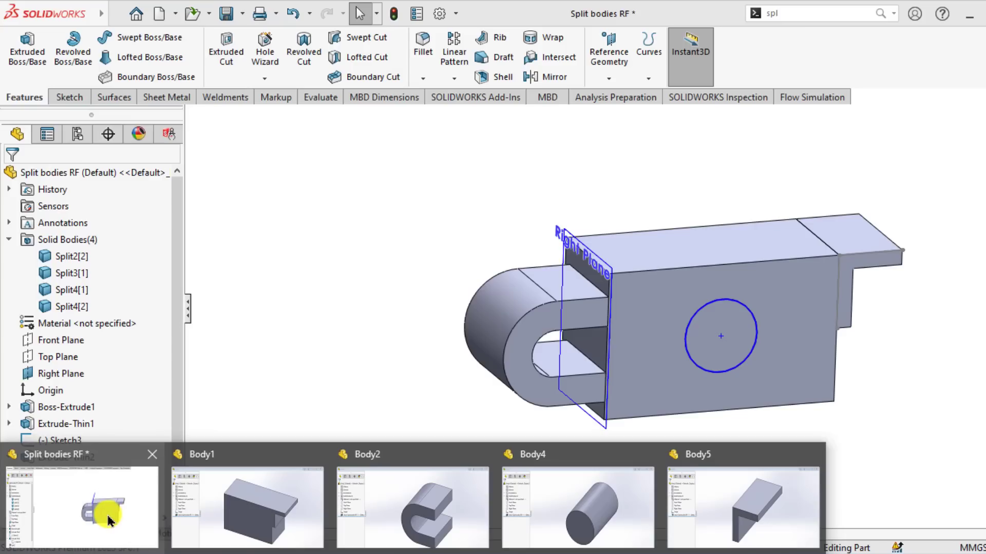
click(107, 514)
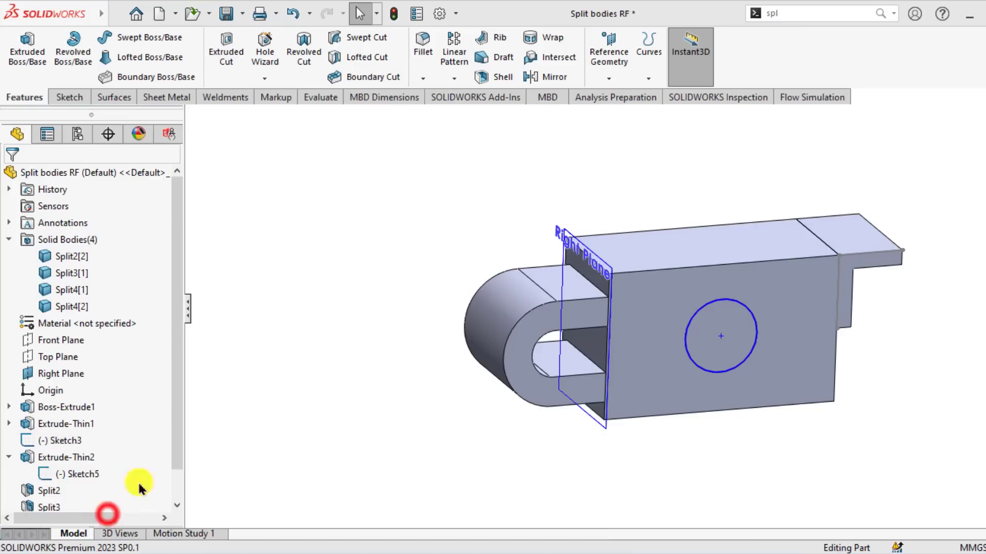
click(300, 356)
scroll(600, 328, up, 2)
scroll(658, 308, down, 2)
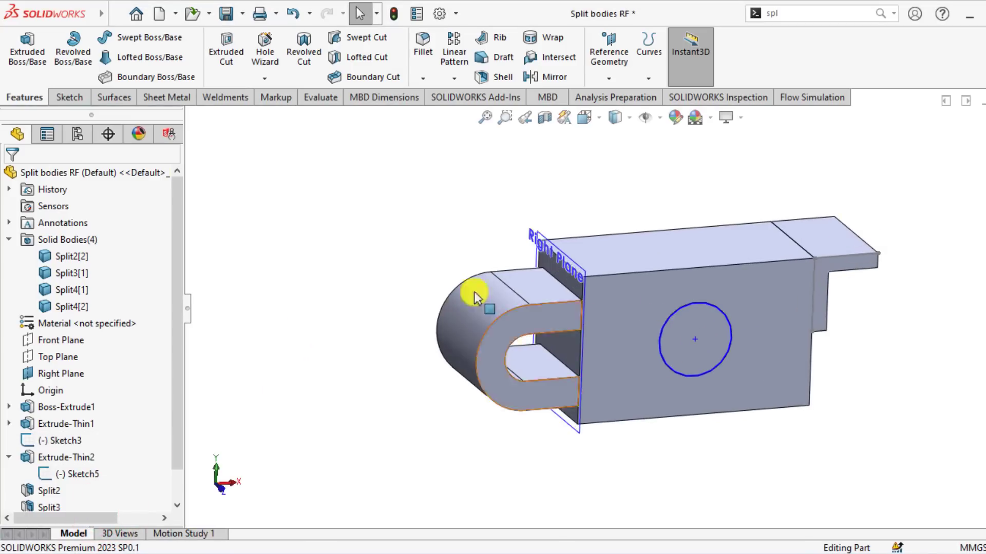